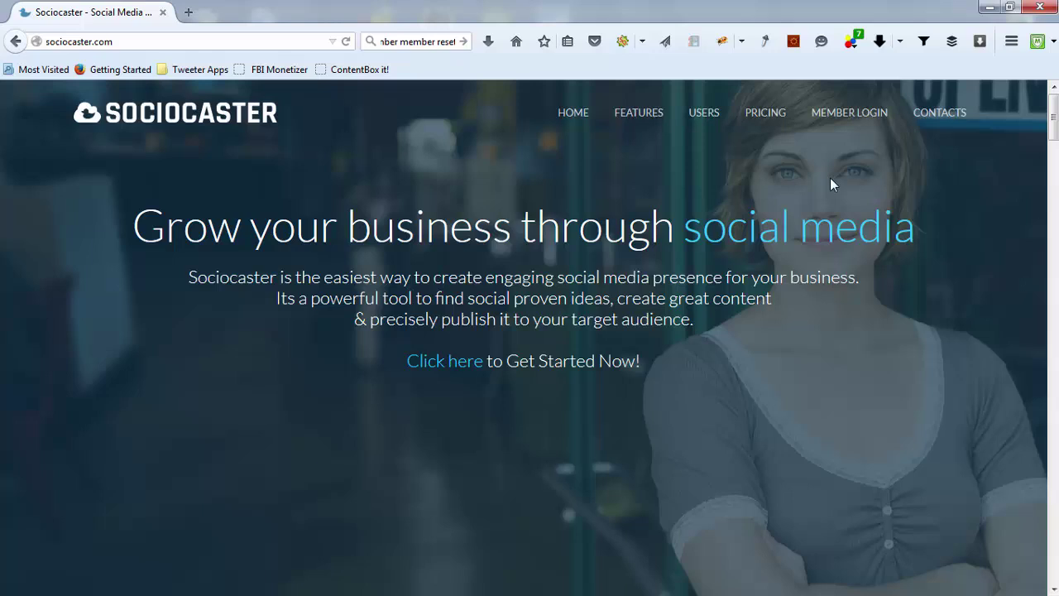
Open the Sociocaster member login page
left_click(840, 122)
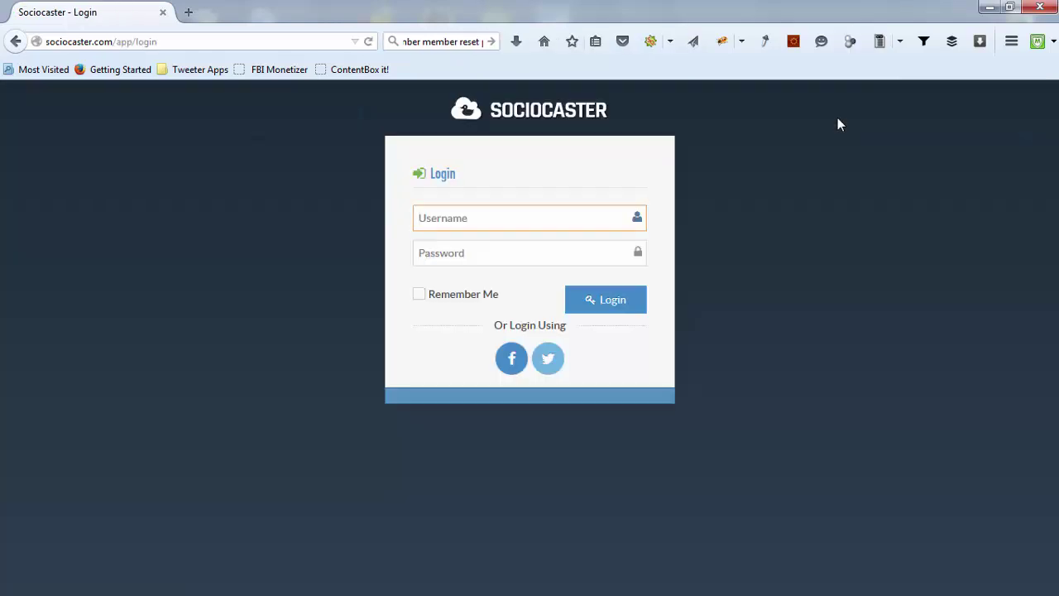
left_click_drag(45, 41, 179, 42)
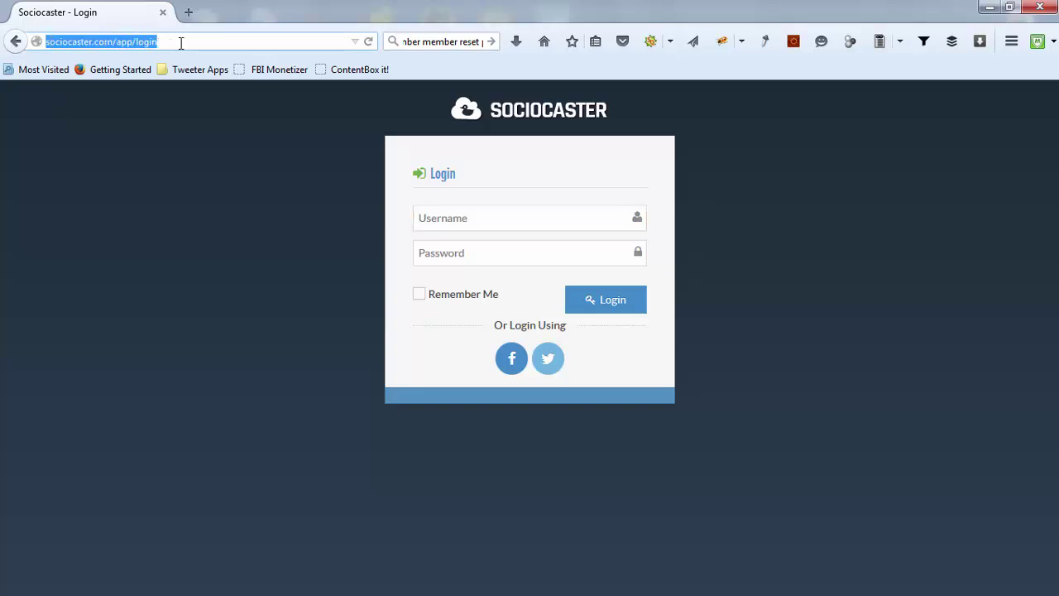
left_click(215, 99)
Sign in with the account username and password, then dismiss the save-password prompt
left_click(498, 222)
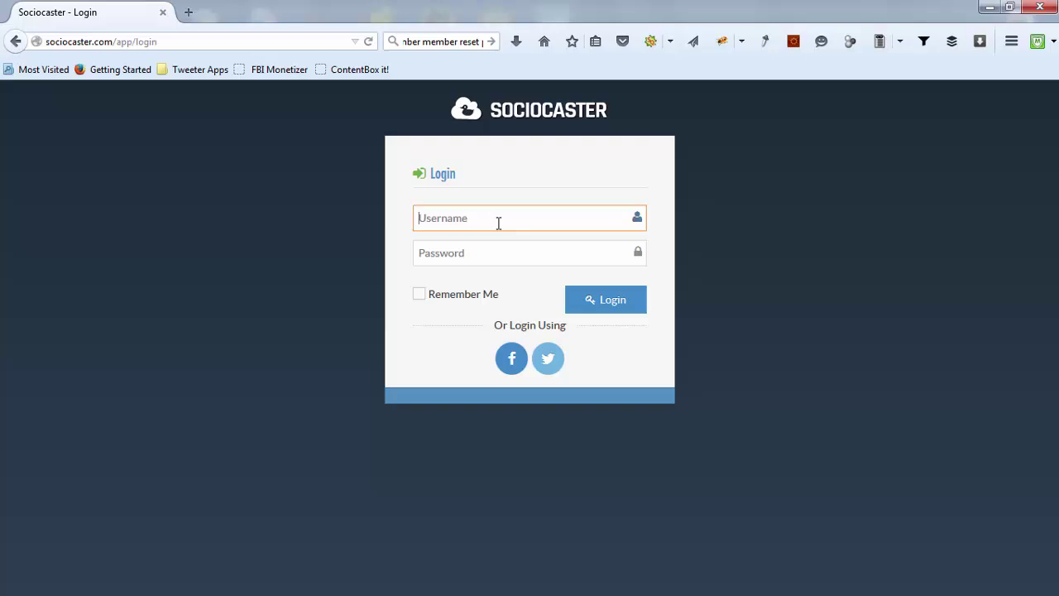
type("adi_demo2")
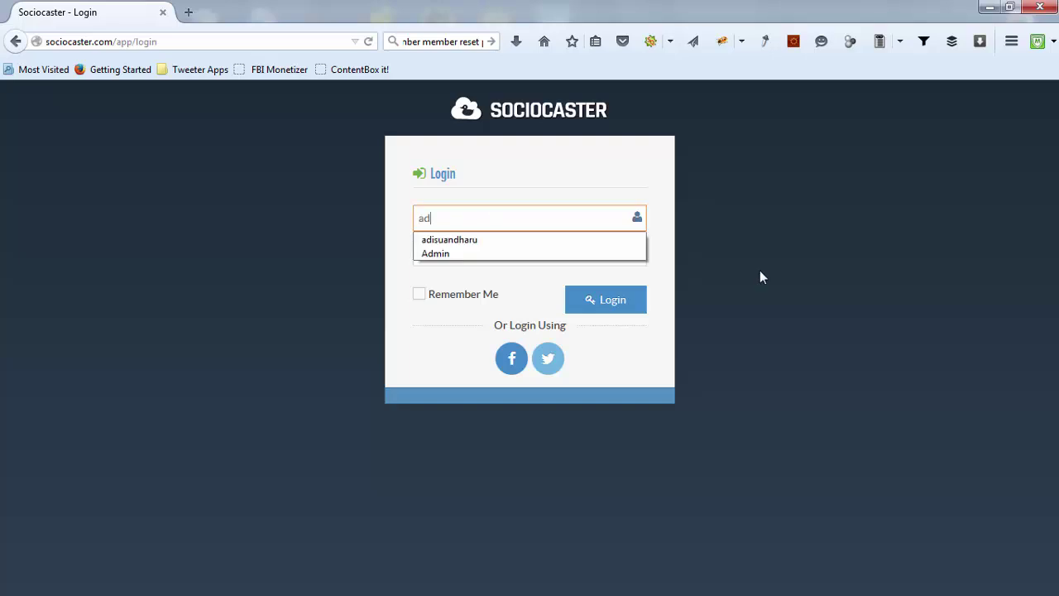
left_click(503, 259)
type("*********")
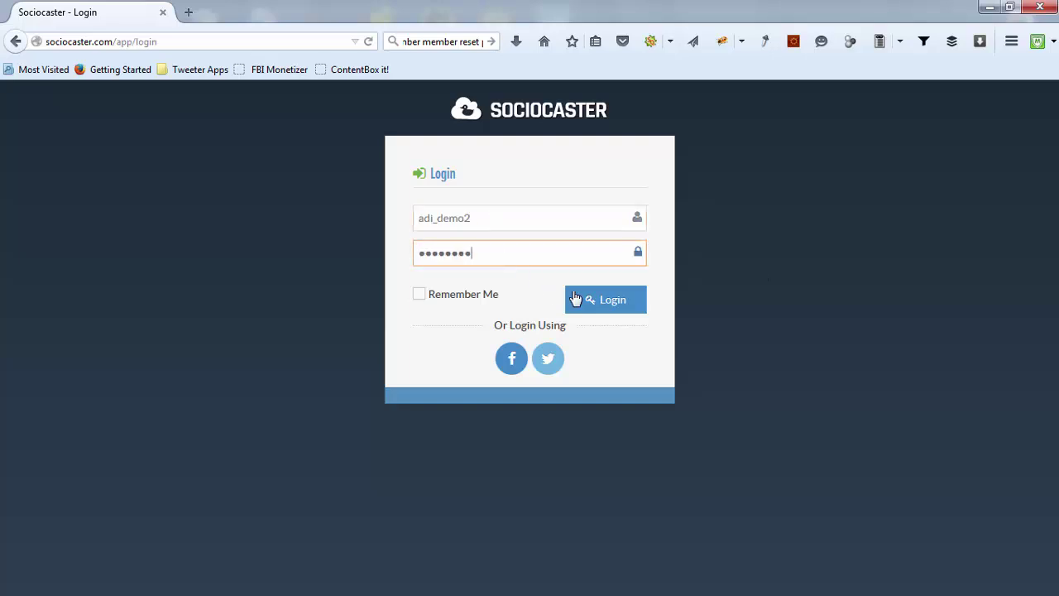
left_click(588, 300)
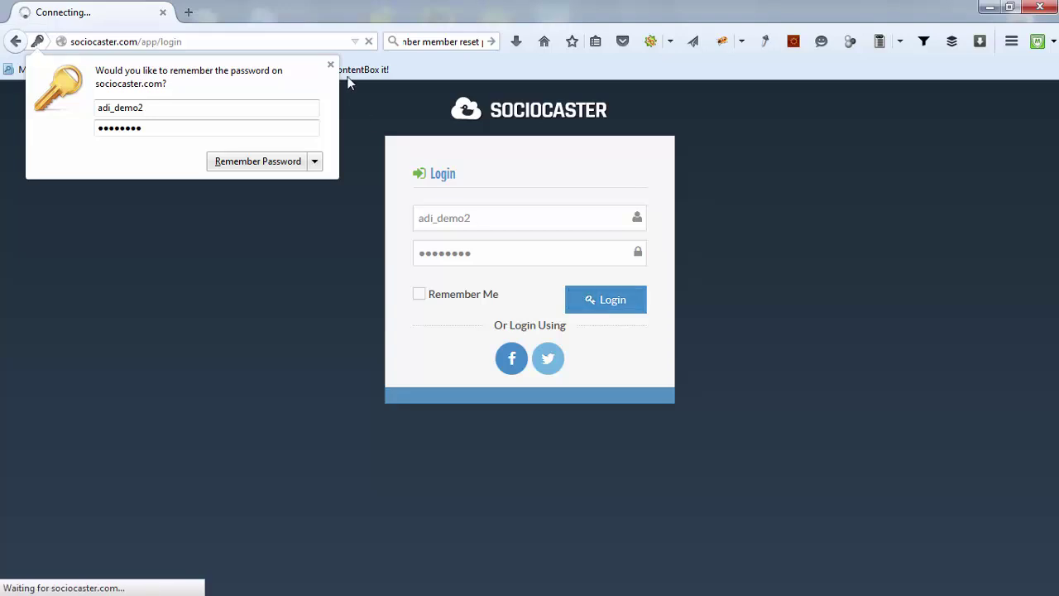
left_click(330, 65)
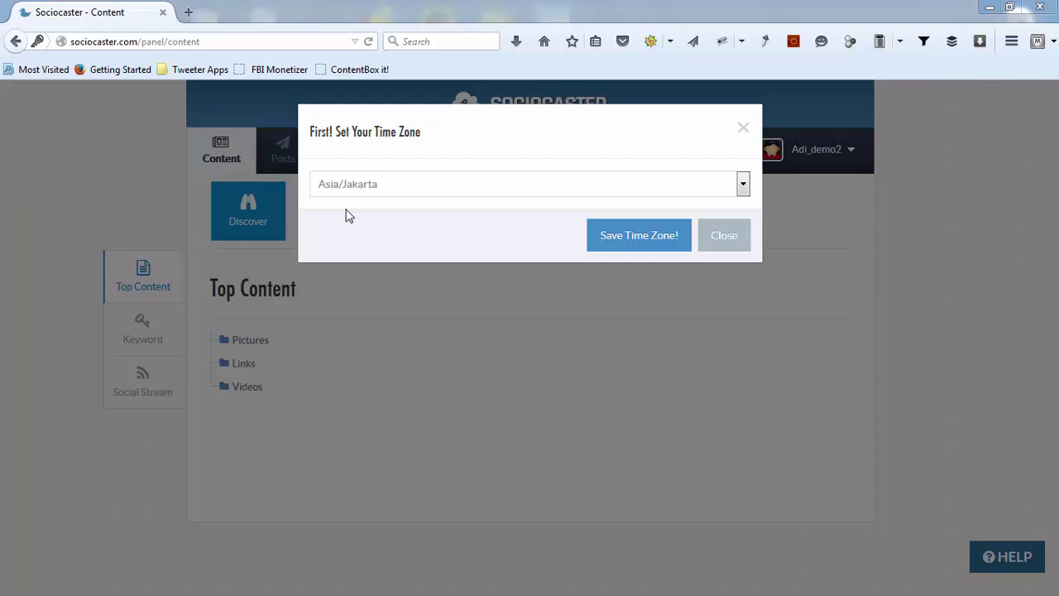
Keep Asia/Jakarta as the account time zone and save it
left_click(742, 186)
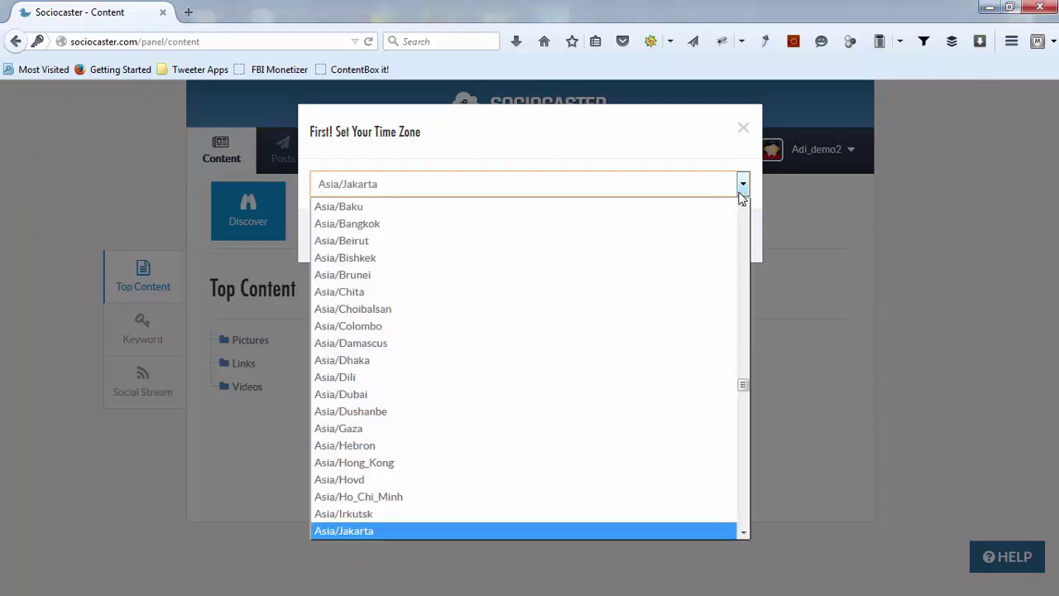
left_click(757, 240)
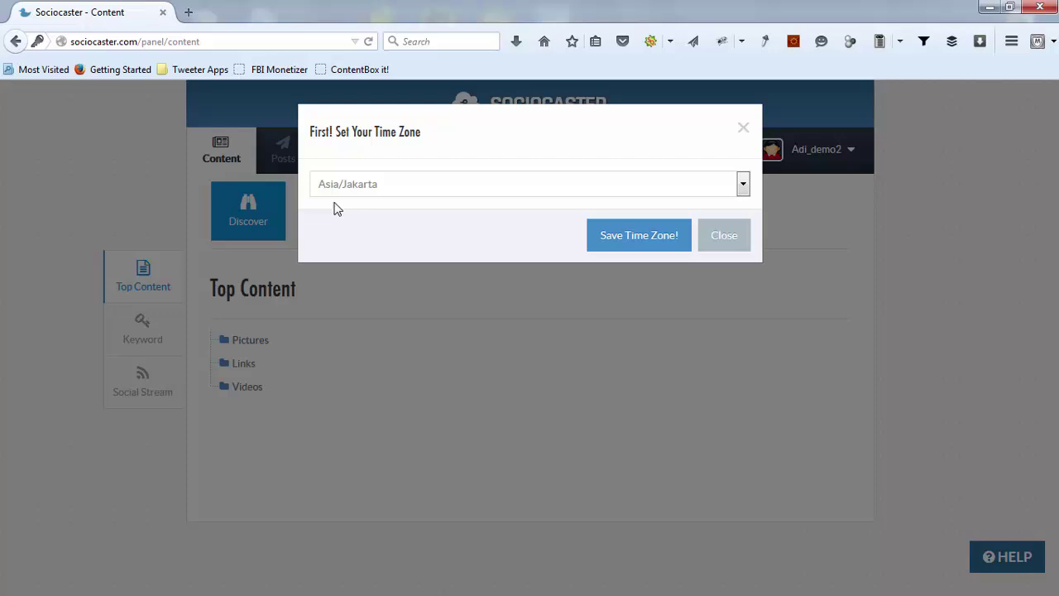
left_click(606, 242)
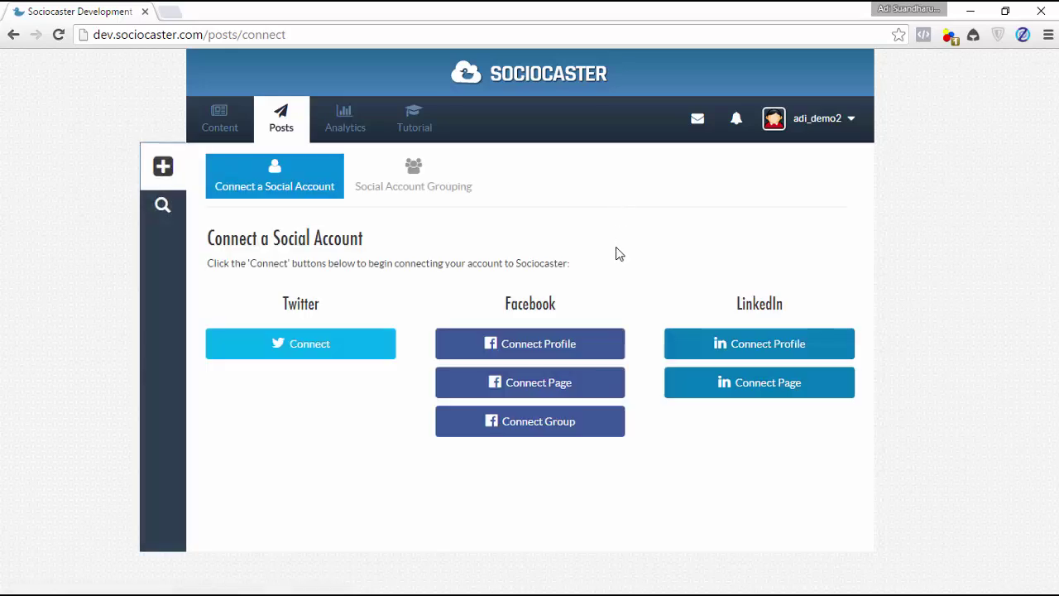
Connect the Facebook profile with a Public post audience and permission to manage Pages
left_click(578, 348)
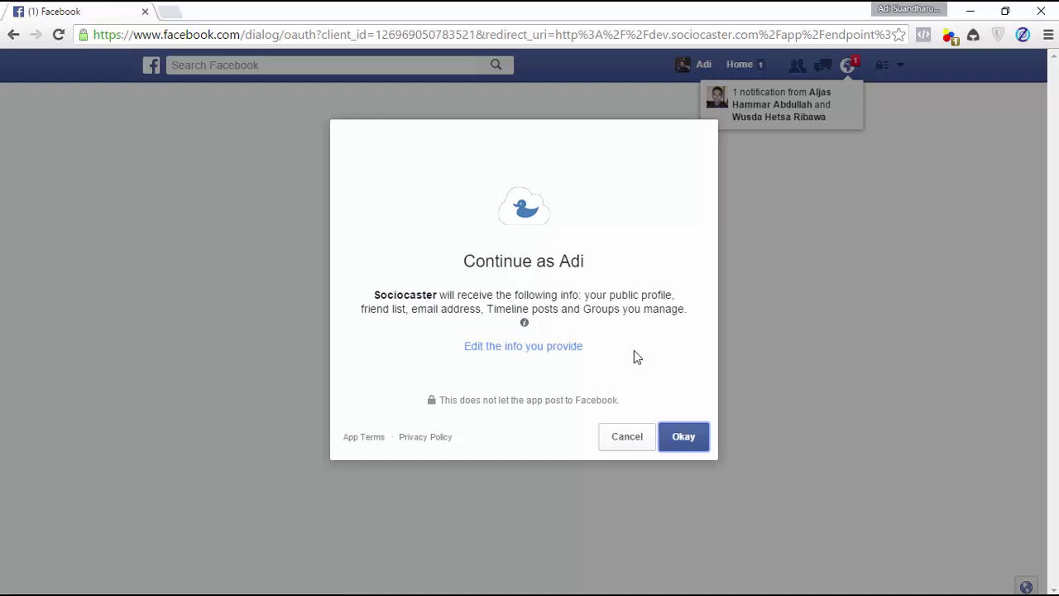
left_click(684, 439)
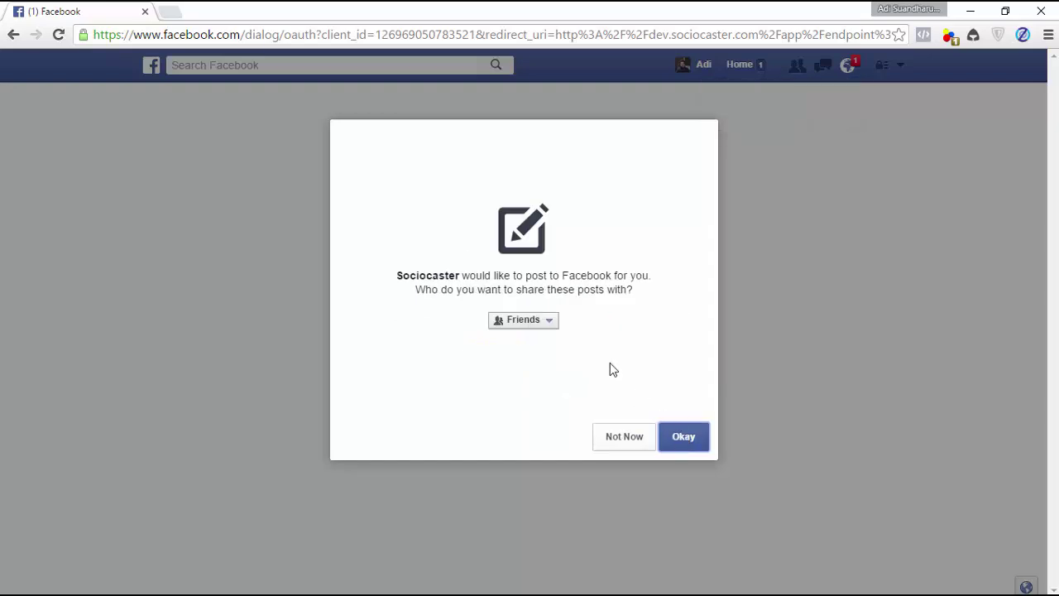
left_click(550, 326)
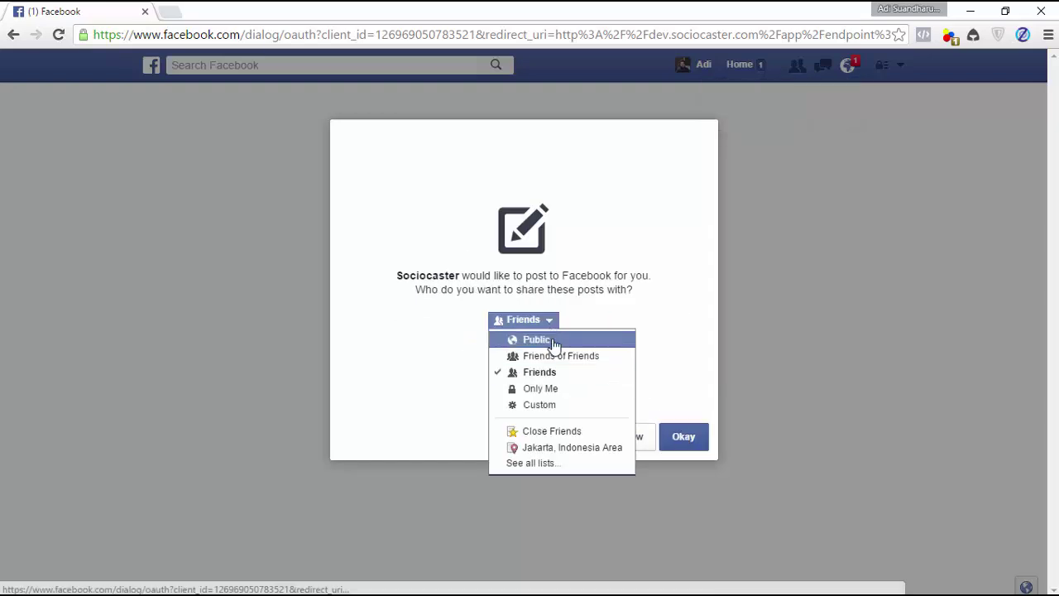
left_click(555, 339)
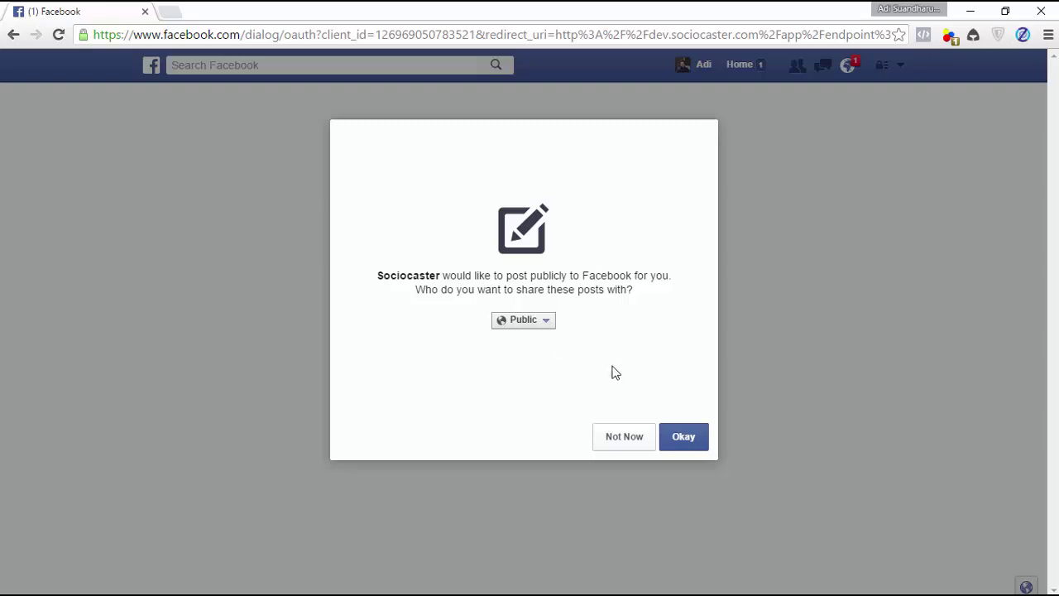
left_click(683, 441)
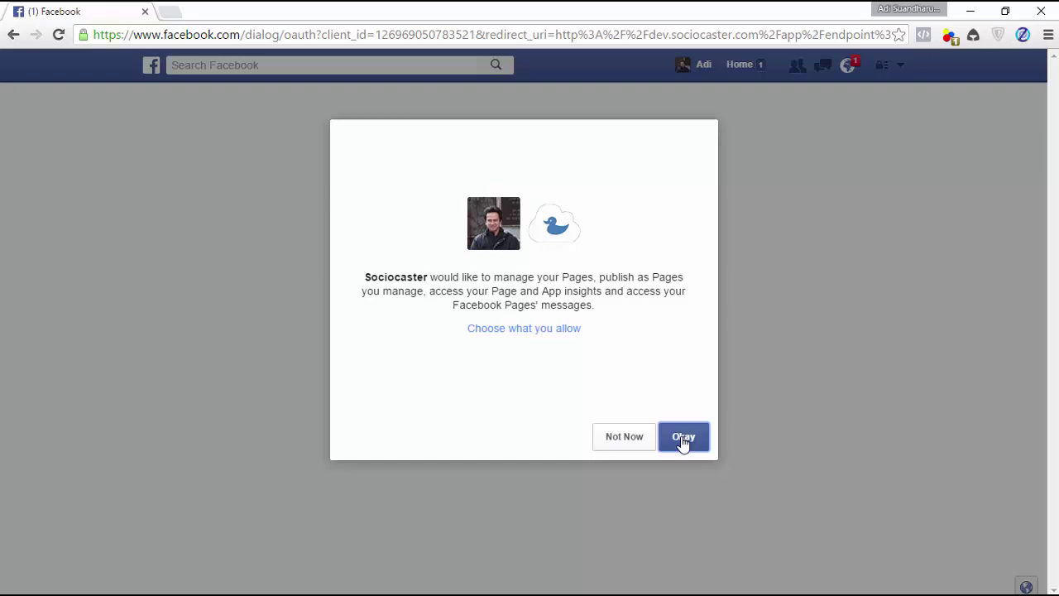
left_click(682, 441)
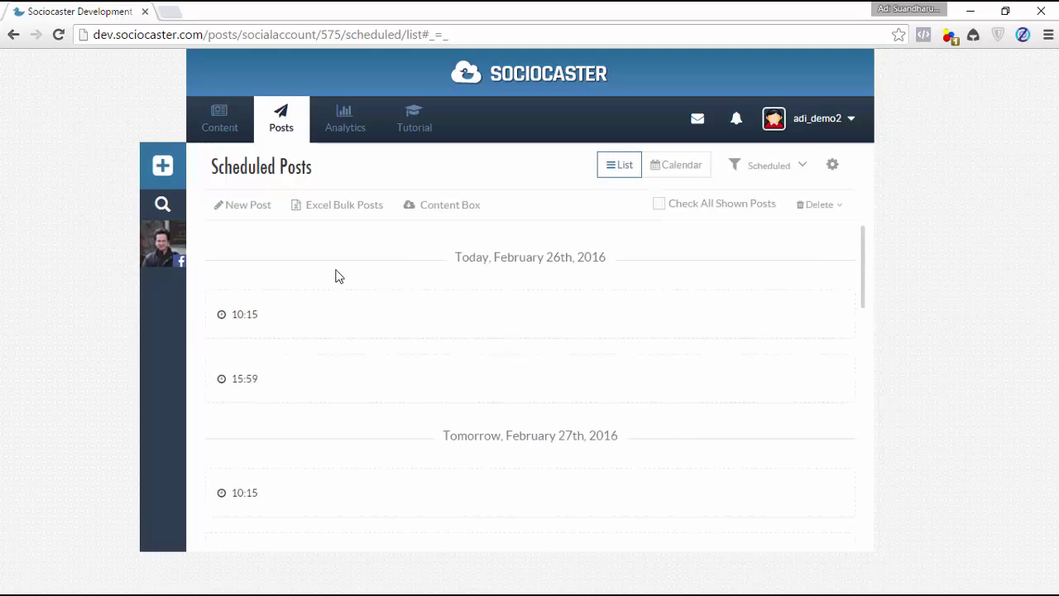
Log out of Facebook in a new tab and return to the Sociocaster tab
left_click(160, 185)
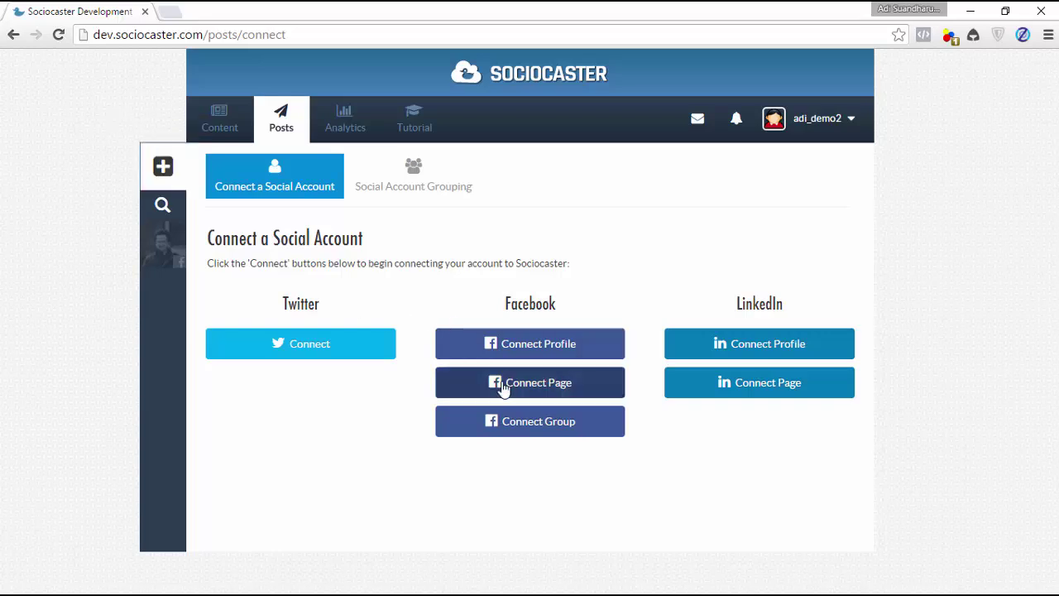
left_click(171, 14)
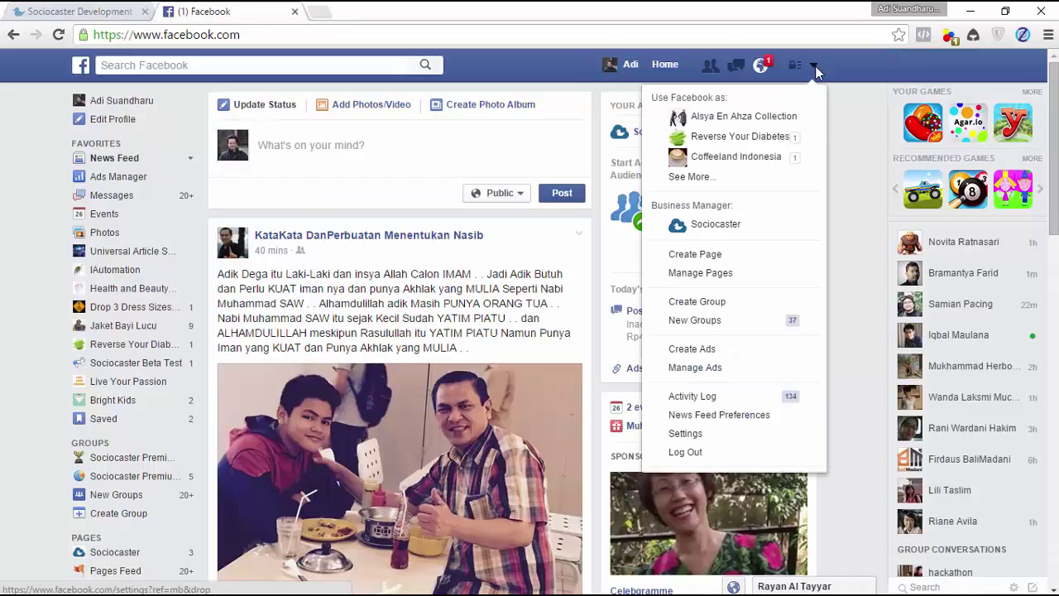
left_click(733, 452)
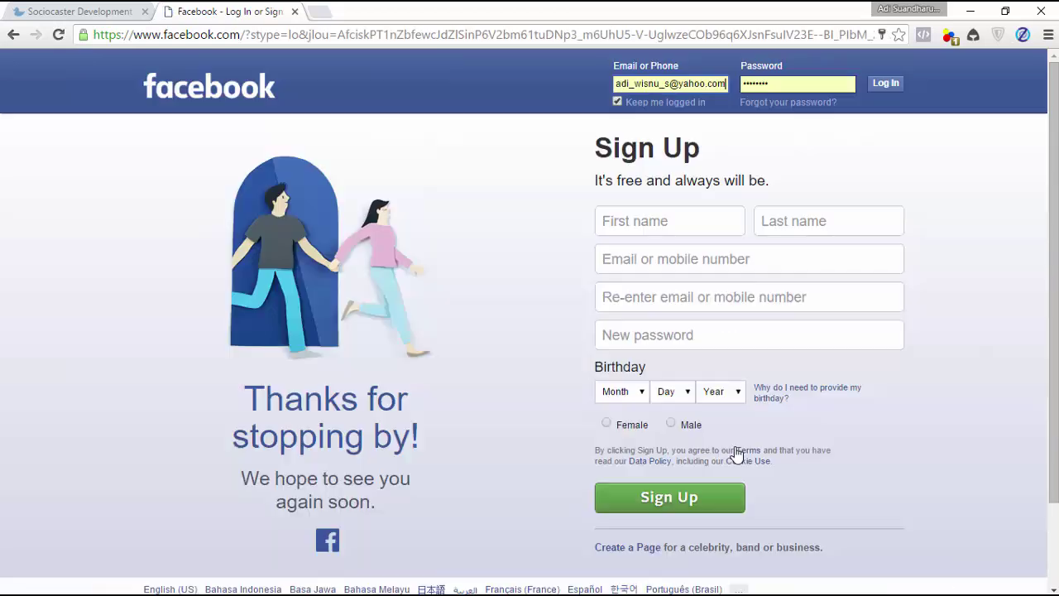
left_click(93, 11)
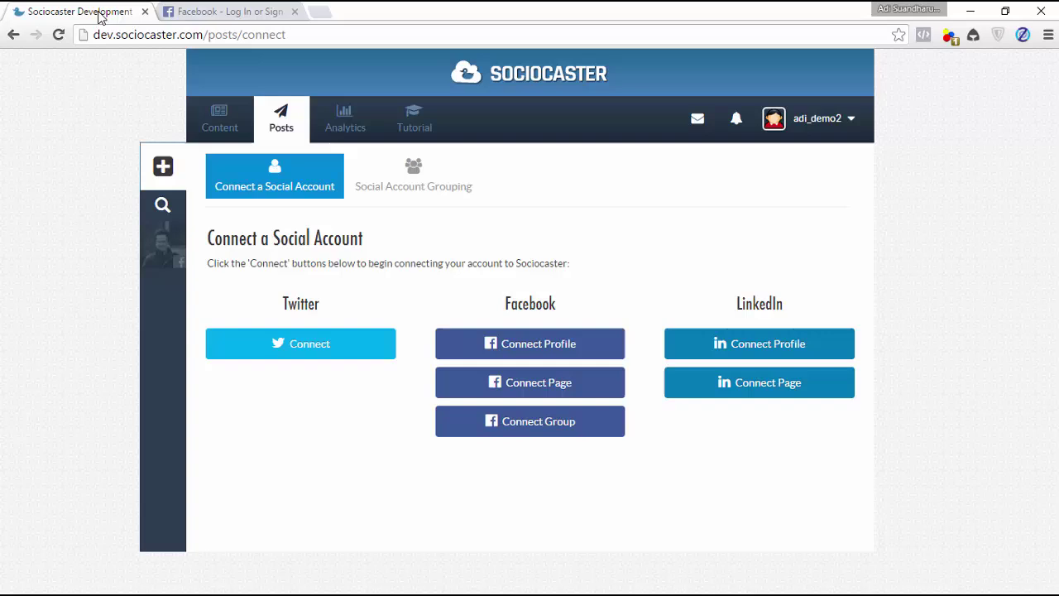
Start connecting another Facebook profile and log in with the second account's email and password
left_click(541, 342)
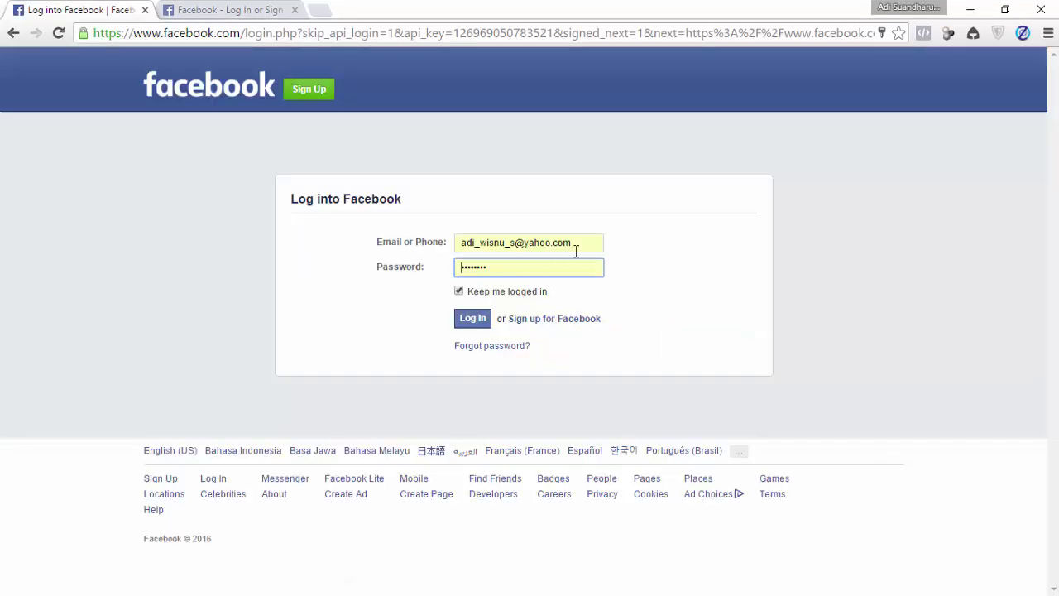
left_click_drag(574, 244, 457, 246)
type("adi.wis")
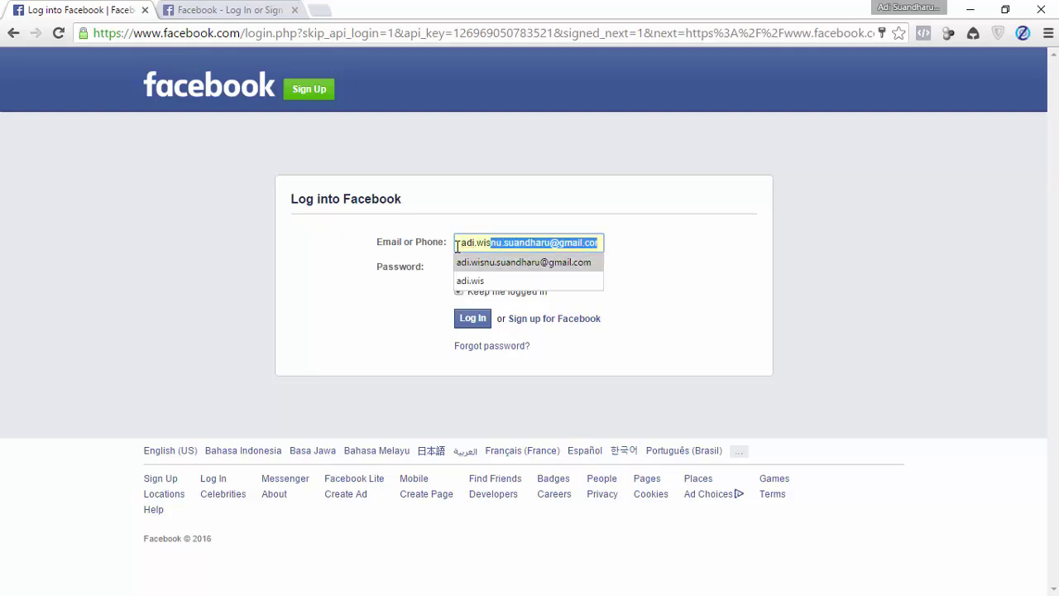
key("Return")
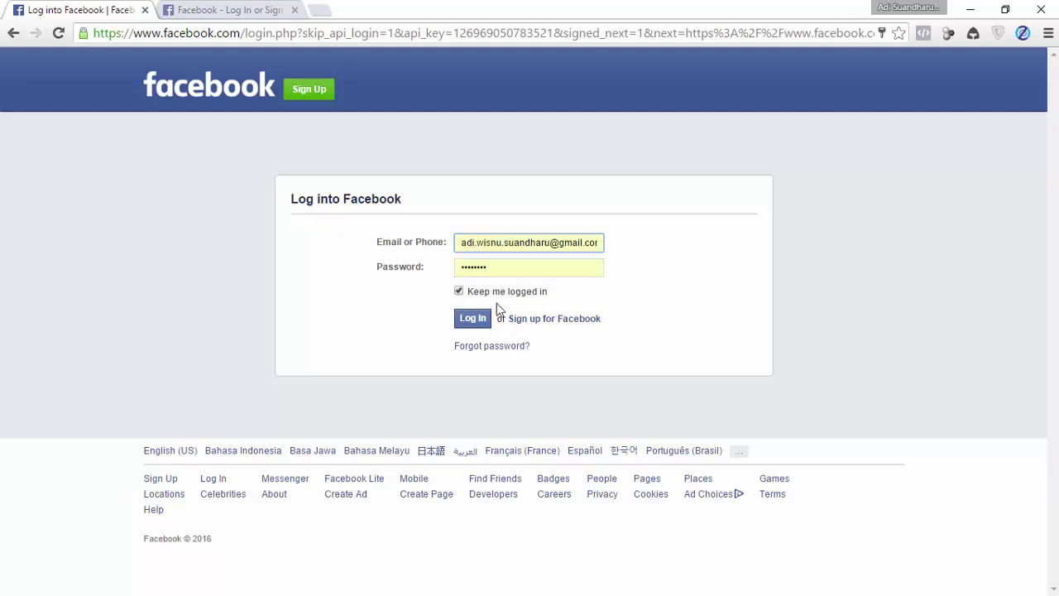
left_click(478, 319)
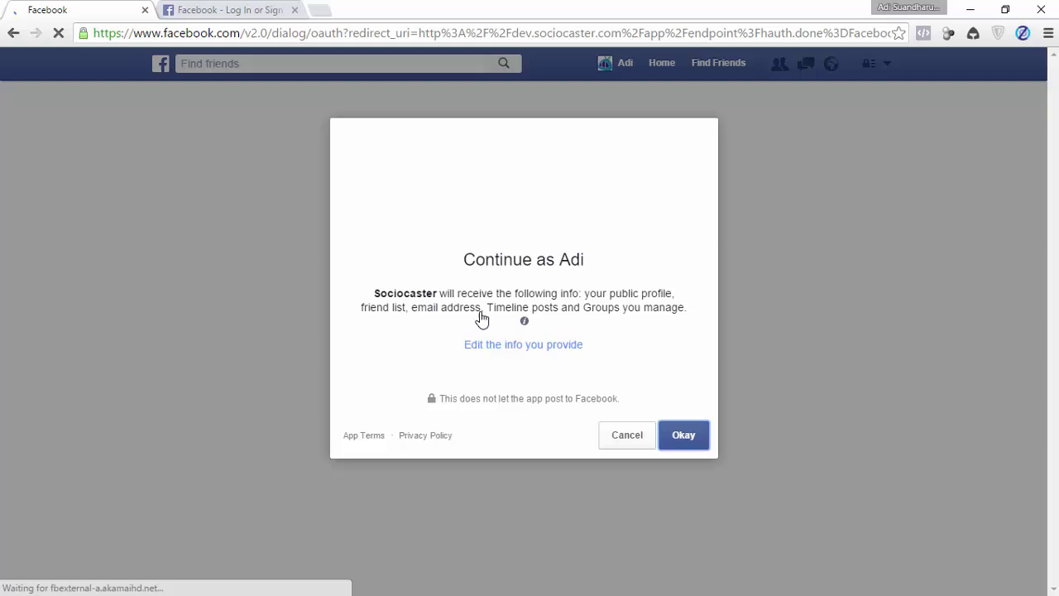
left_click(882, 57)
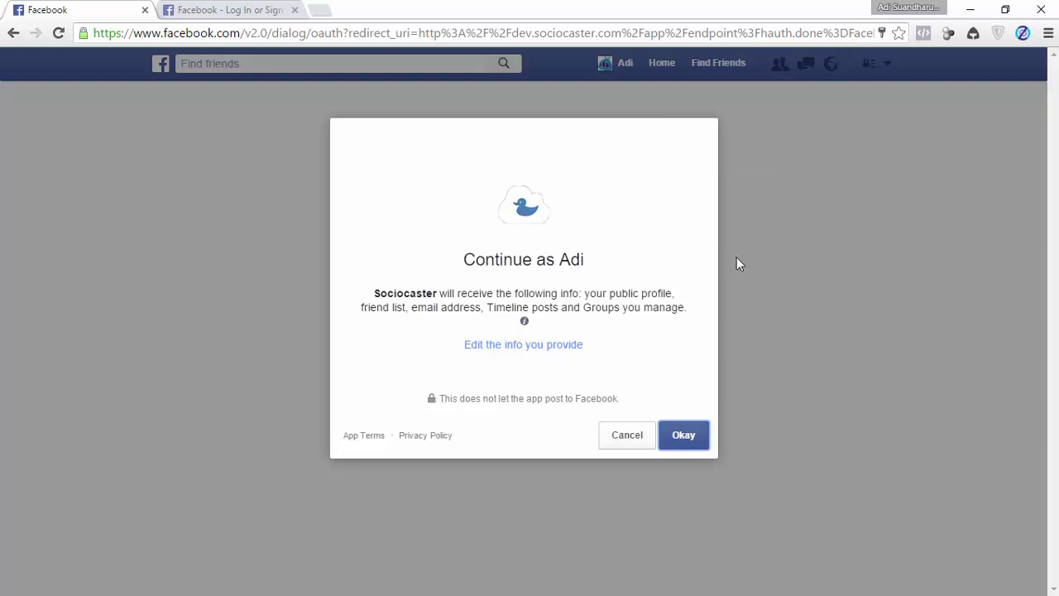
Authorise Sociocaster for this profile with a Public audience and Pages management permission
left_click(685, 439)
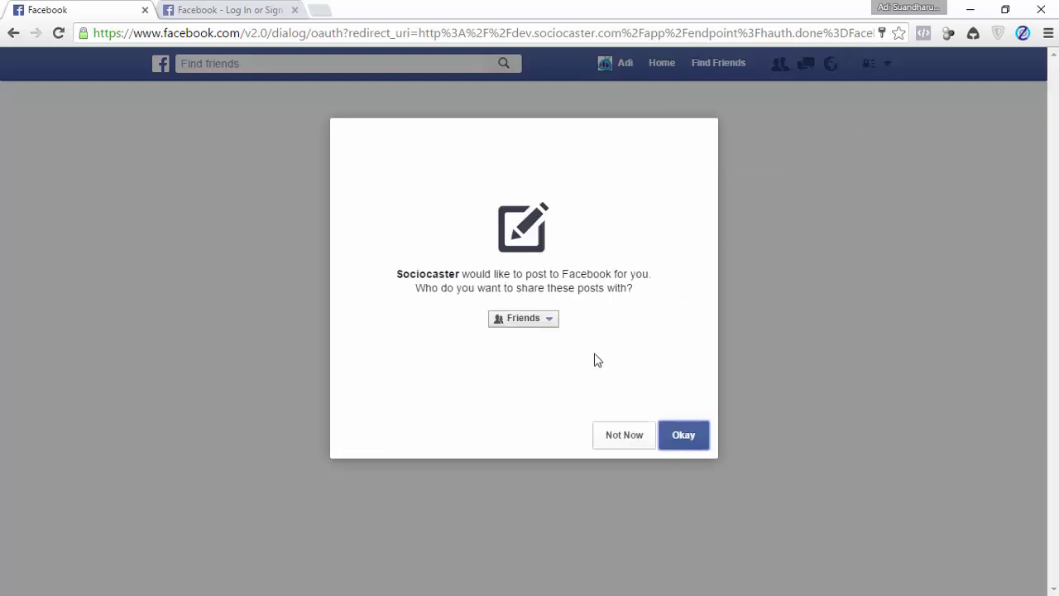
left_click(546, 321)
left_click(549, 340)
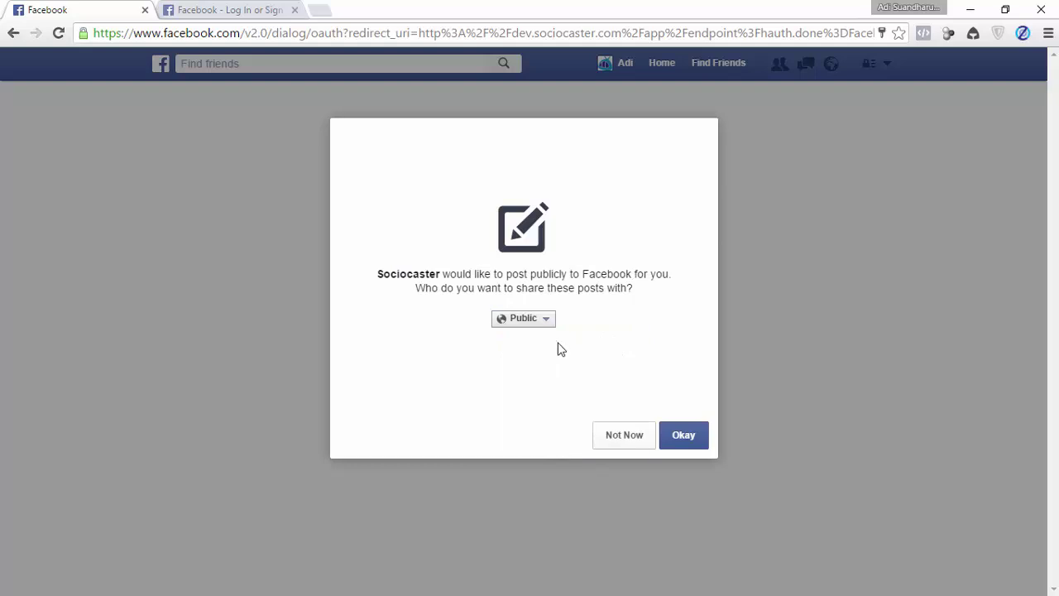
left_click(685, 439)
left_click(683, 439)
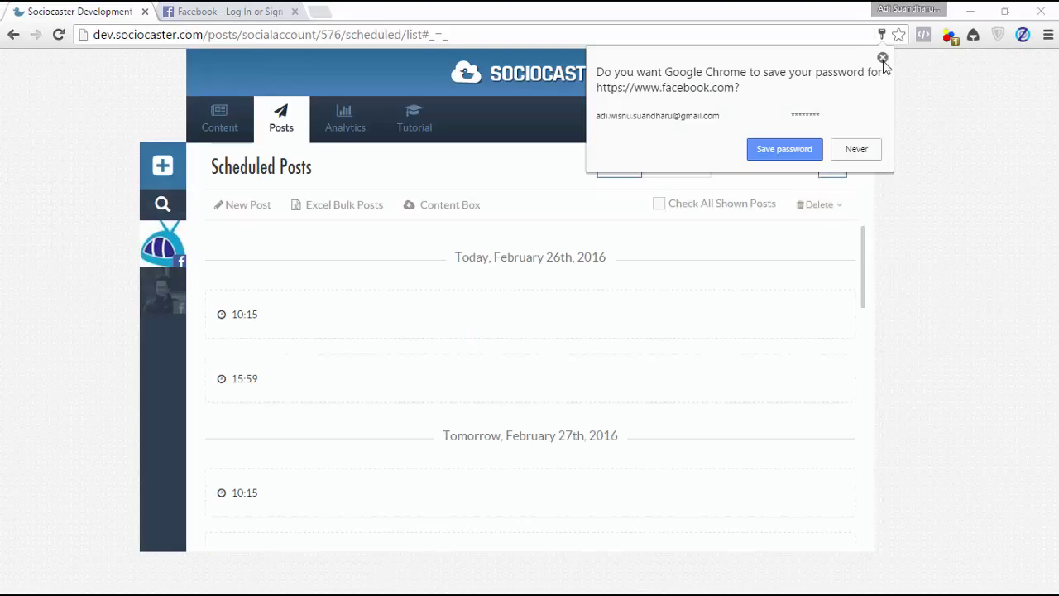
left_click(882, 60)
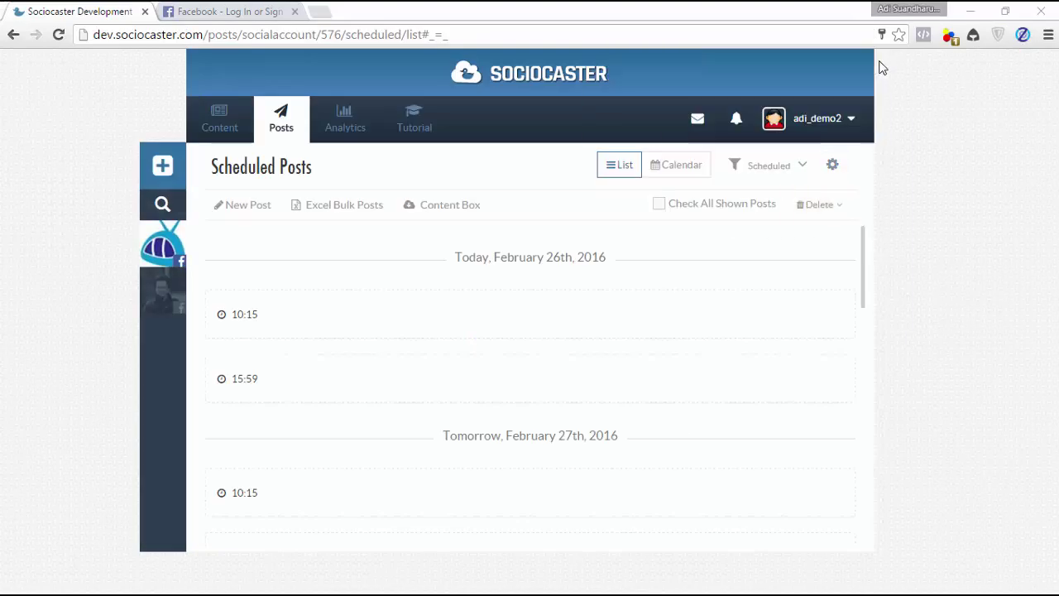
Connect a Twitter account, signing in with its username and password to authorise Sociocaster
left_click(167, 182)
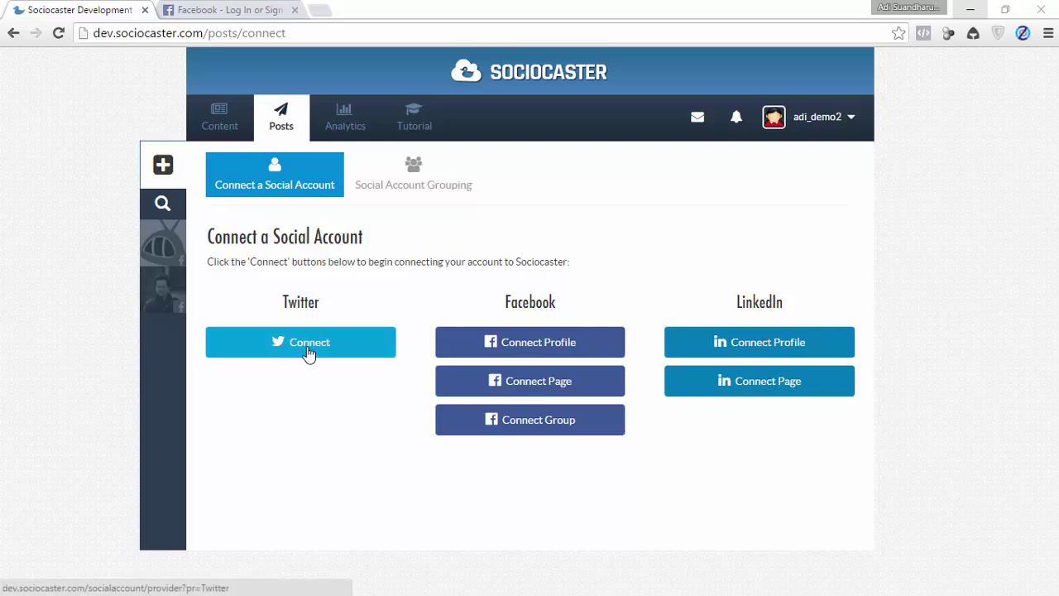
left_click(308, 352)
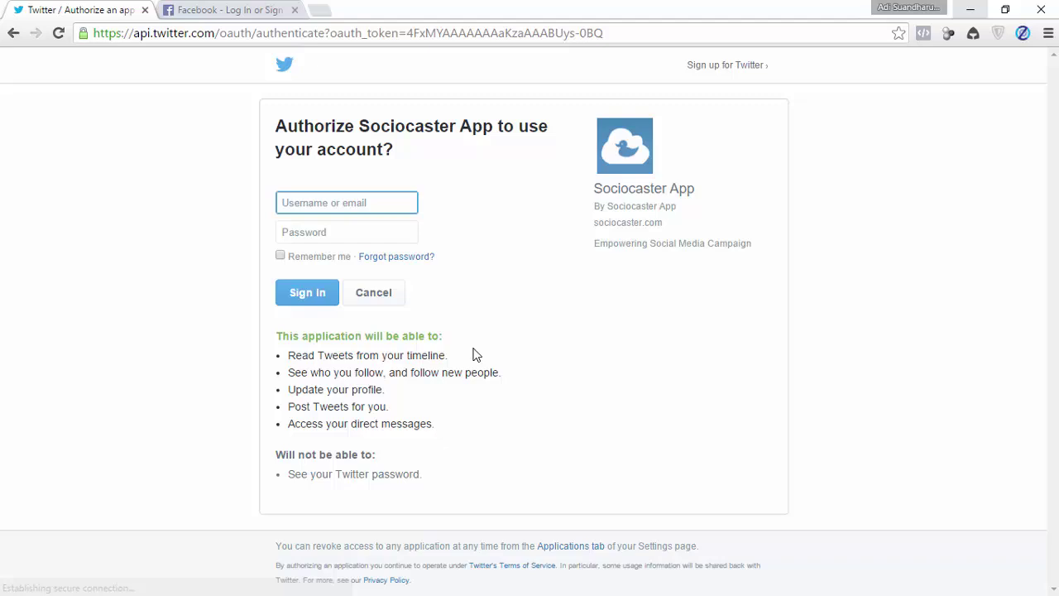
type("adi")
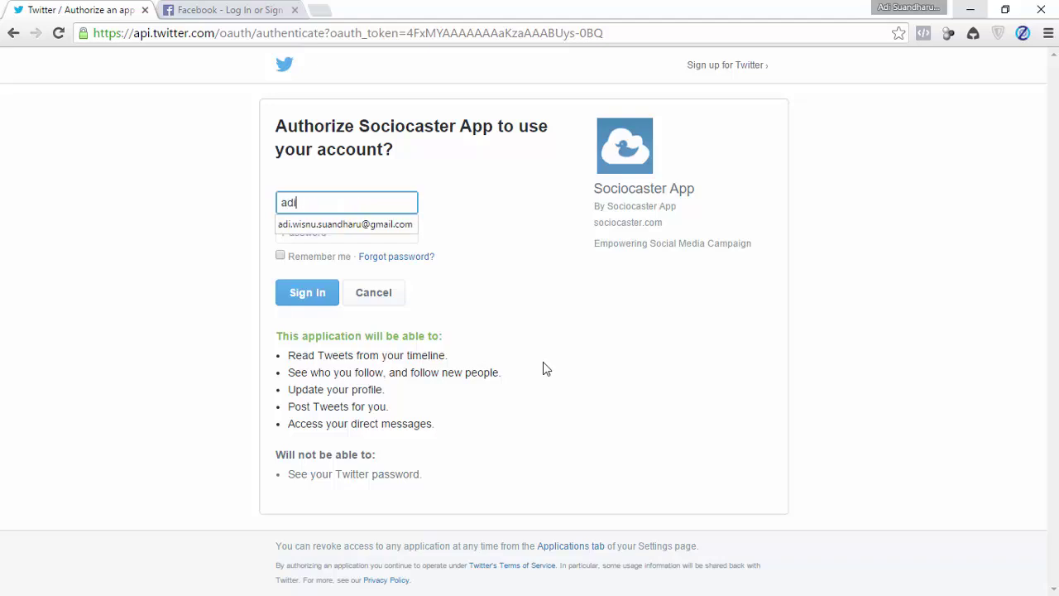
key("Down")
key("Return")
key("Tab")
type("•••••••")
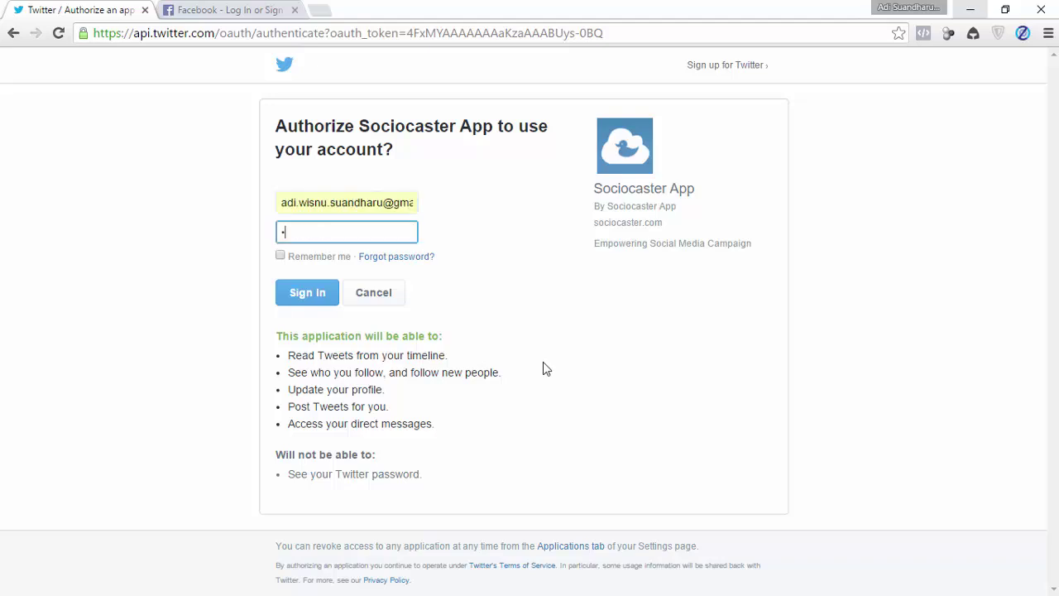
type("••")
left_click(311, 294)
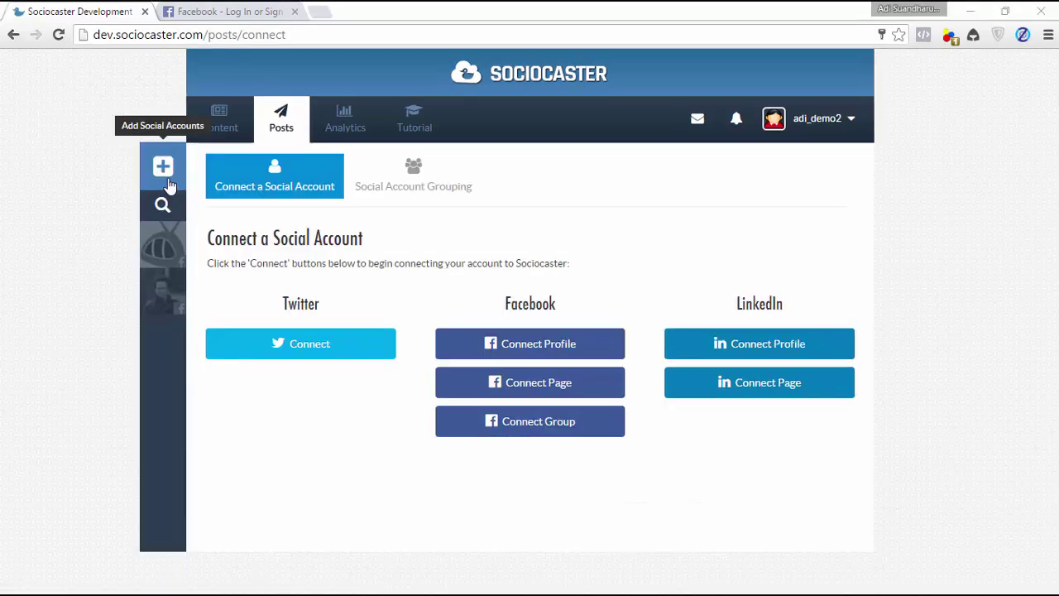
Add the second profile's pages, including Alsya En Ahza Collection, Sociocaster, Bright Kids and Coffeeland Indonesia
left_click(530, 382)
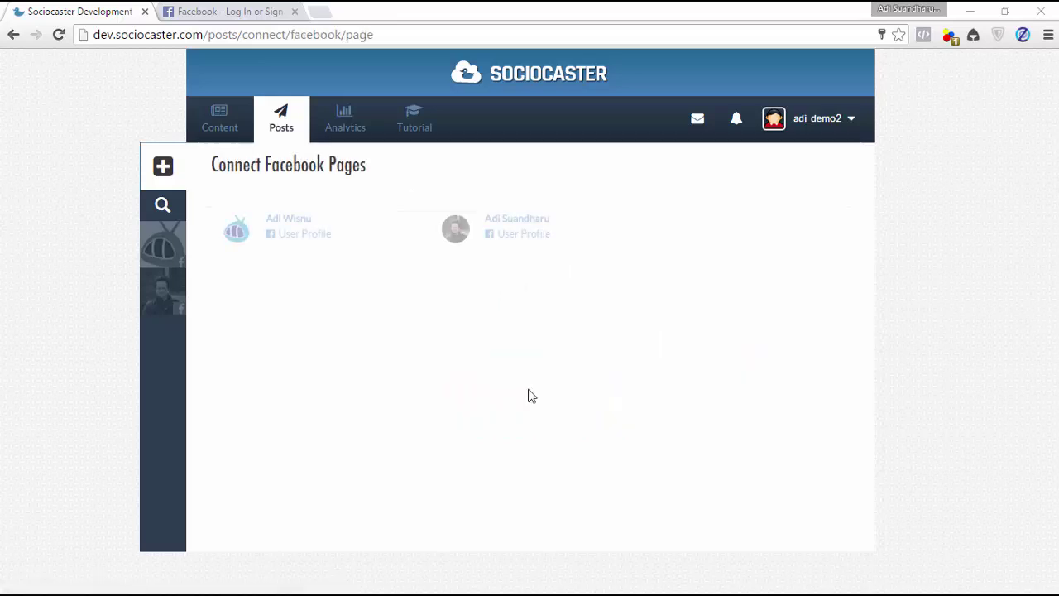
left_click(503, 228)
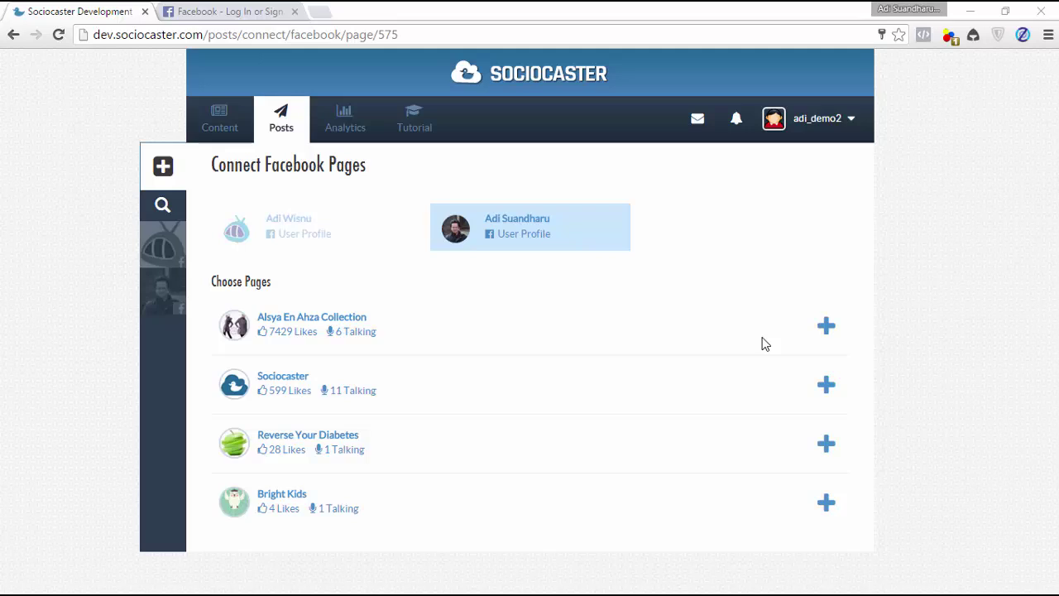
left_click(828, 330)
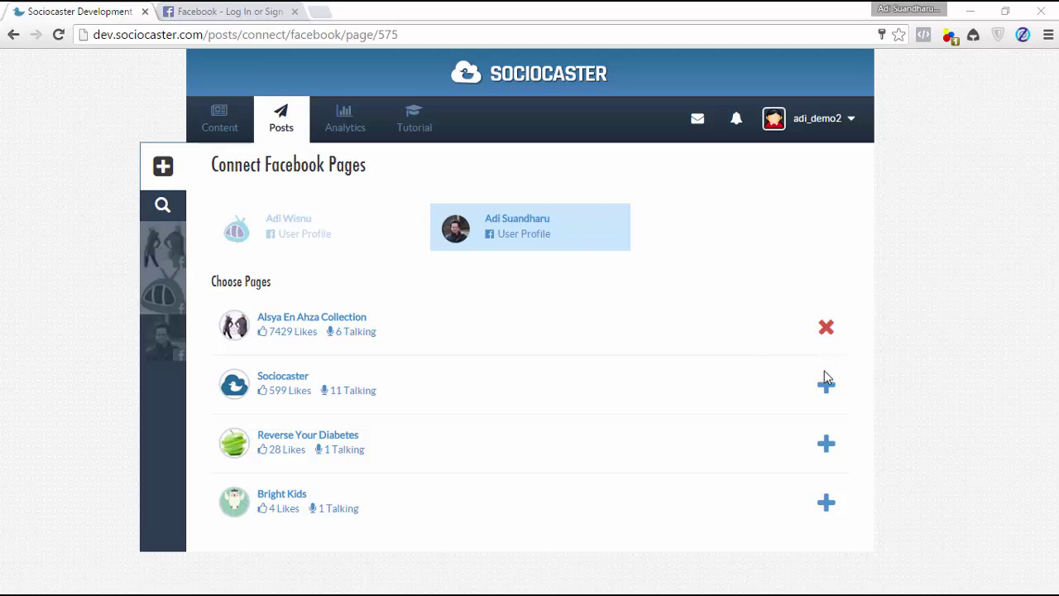
left_click(826, 387)
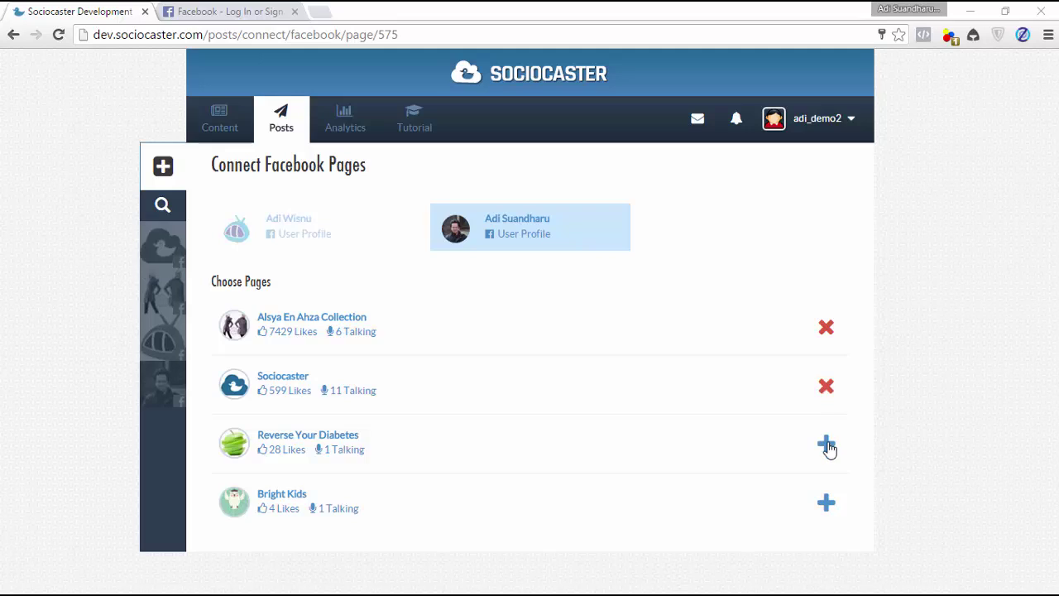
left_click(827, 445)
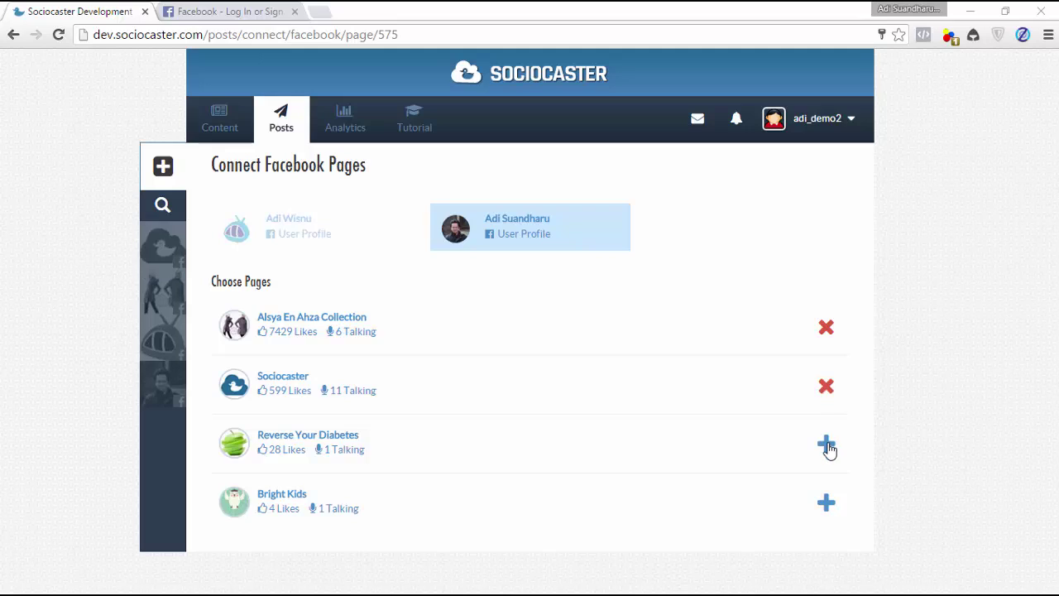
left_click(826, 505)
scroll(828, 461, "down", 3)
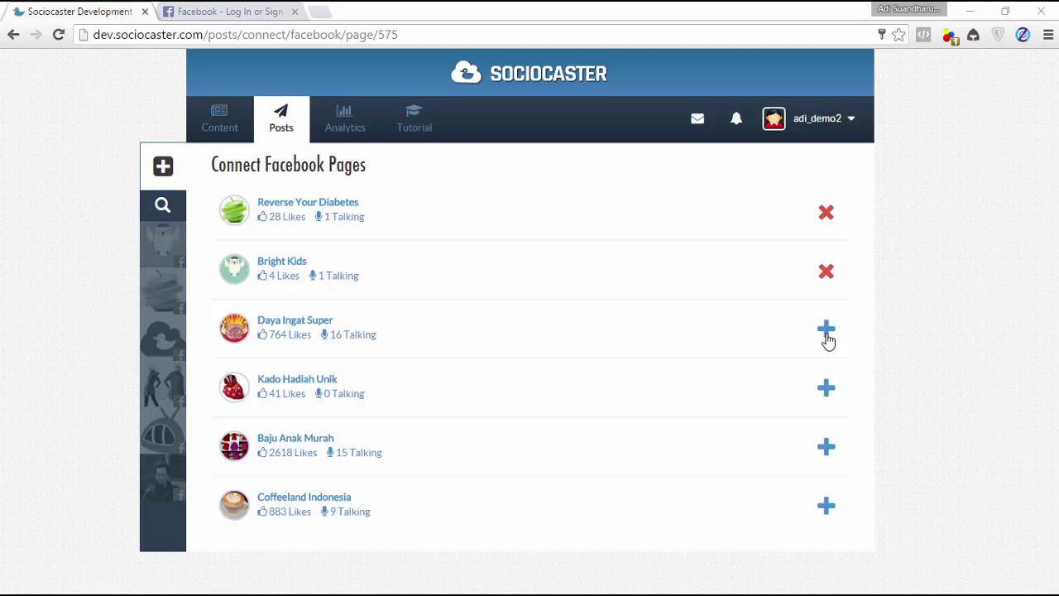
left_click(827, 333)
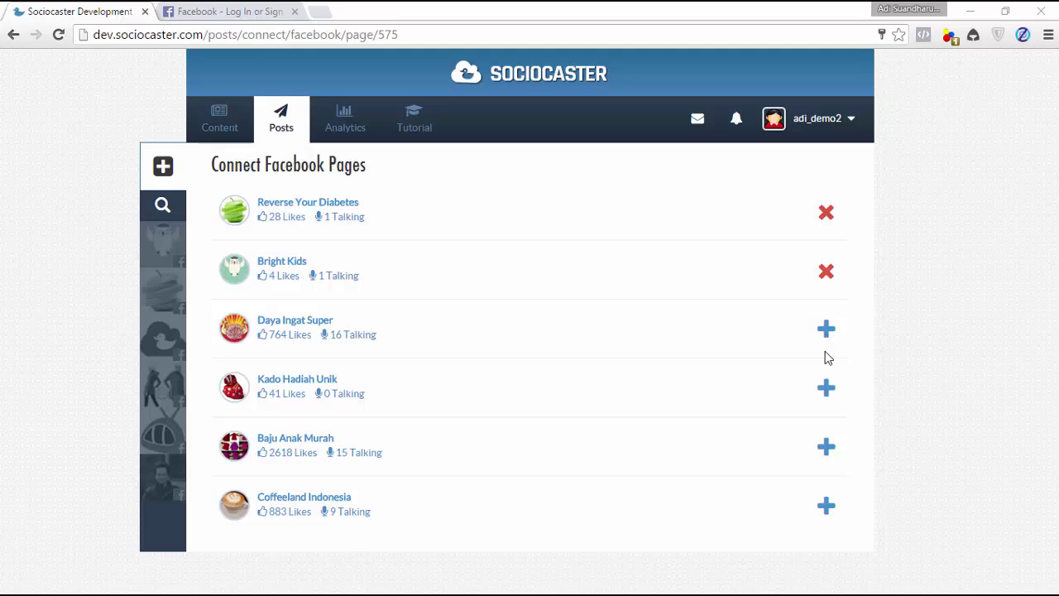
left_click(826, 449)
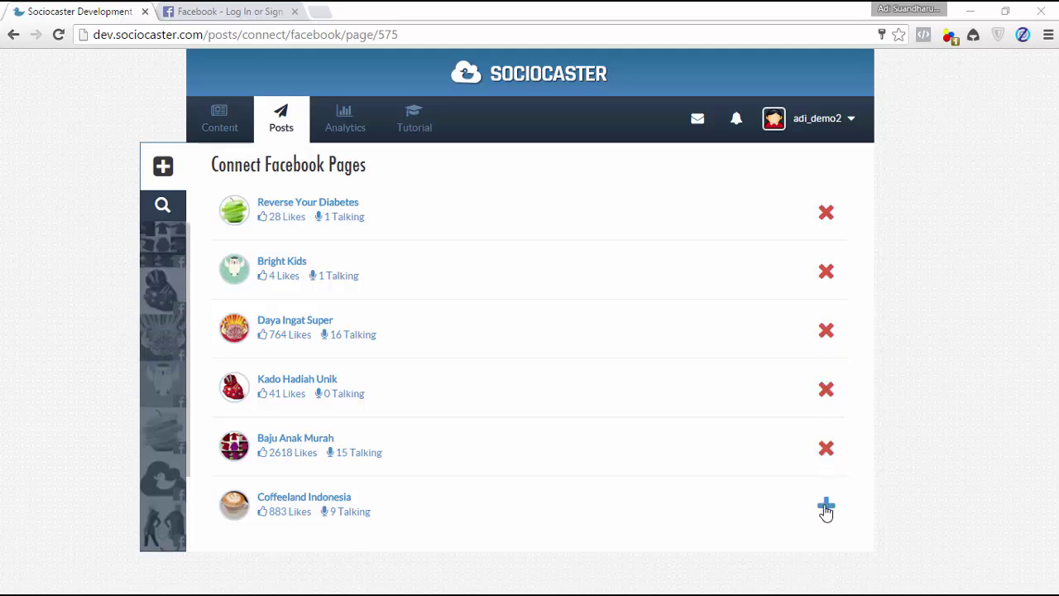
left_click(826, 506)
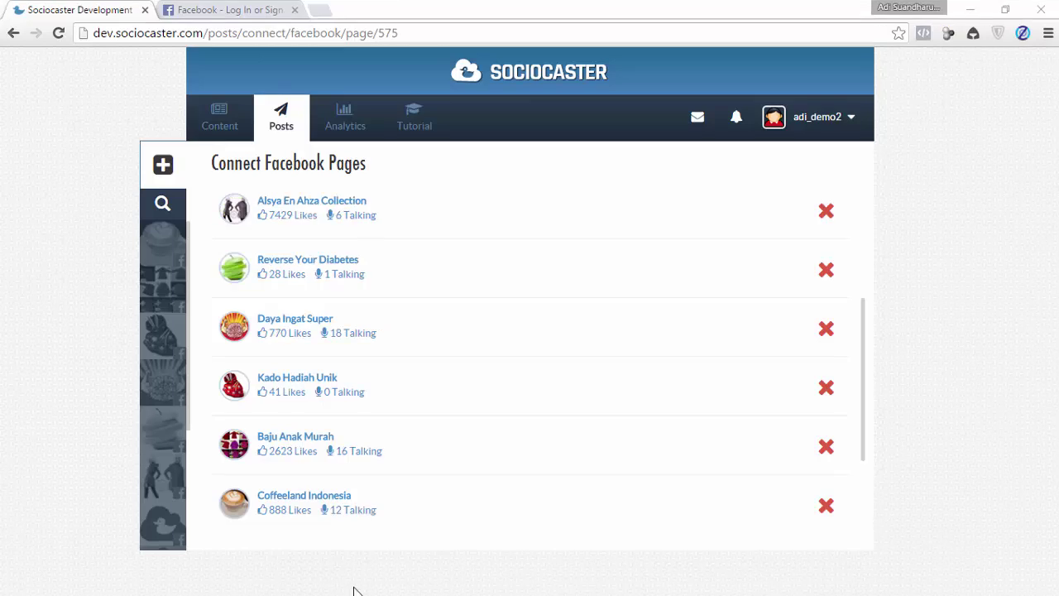
scroll(700, 366, "up", 5)
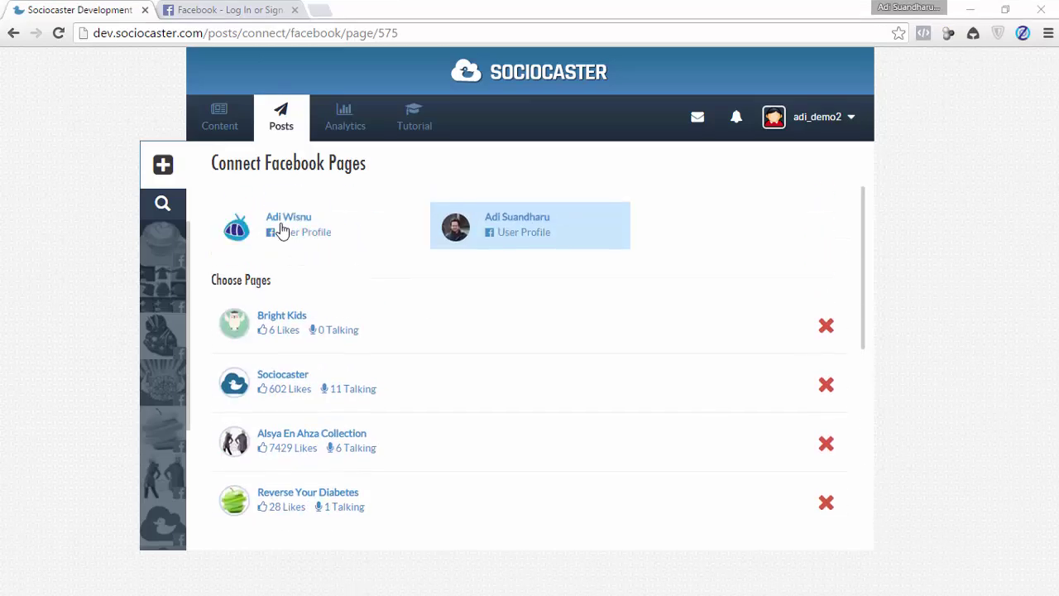
Switch to the other profile and add Social Media Marketer, Bengkel Sebelah Rumah and Jasa Reparasi Komputer Bandung
left_click(281, 228)
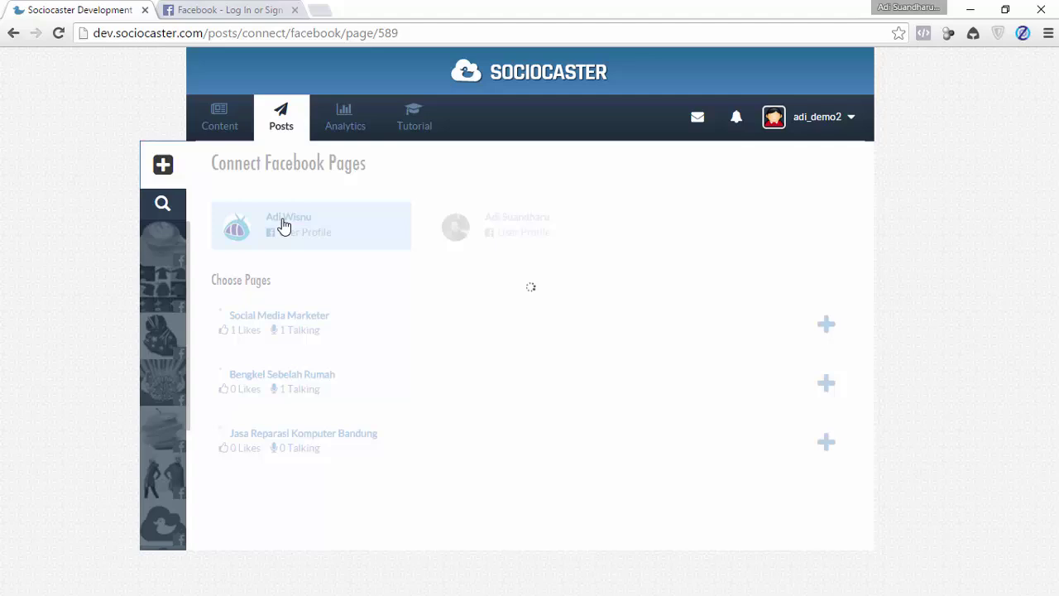
left_click(826, 327)
left_click(824, 388)
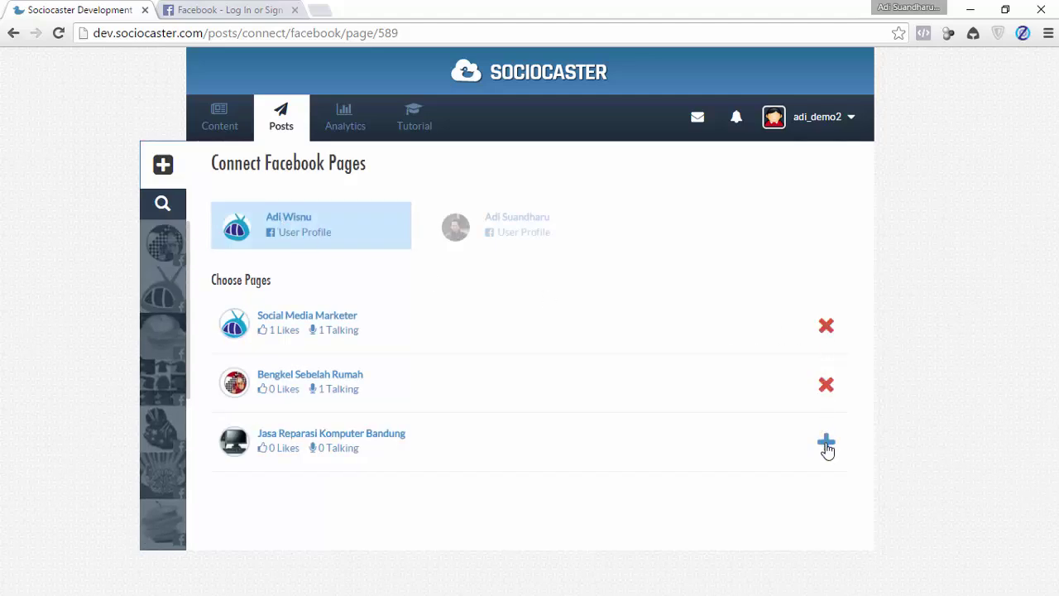
left_click(826, 445)
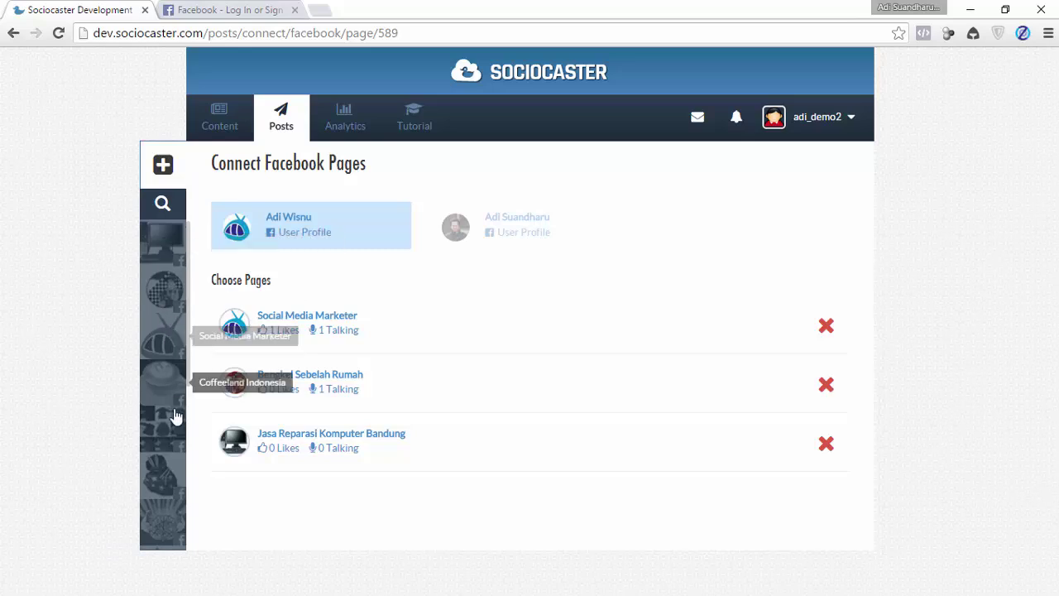
scroll(173, 451, "down", 5)
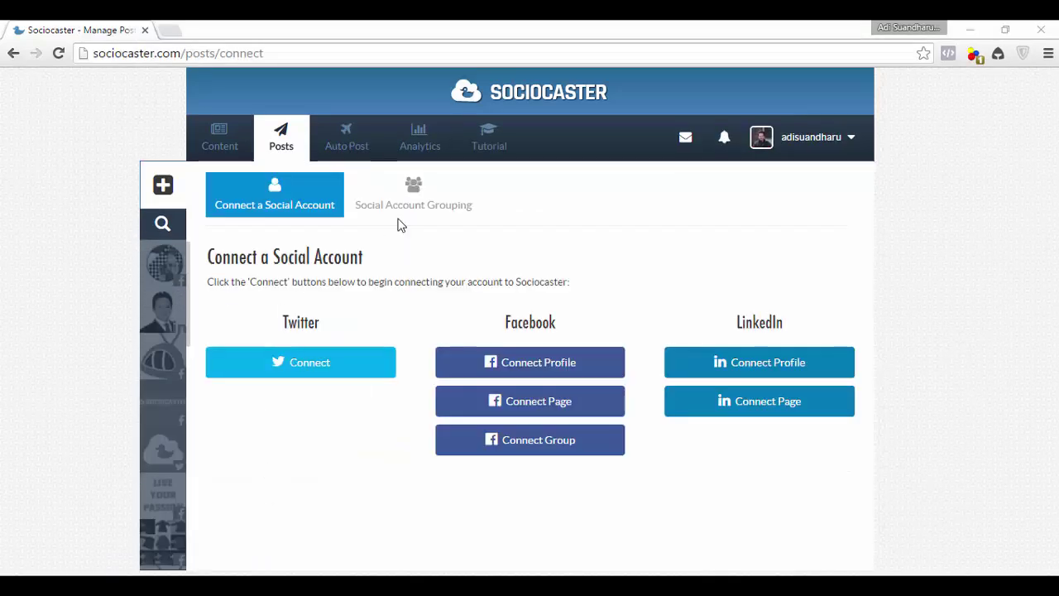
Create 'My First Group' with LinkedIn, Twitter, Facebook profiles and the Social Media Marketer page
left_click(409, 207)
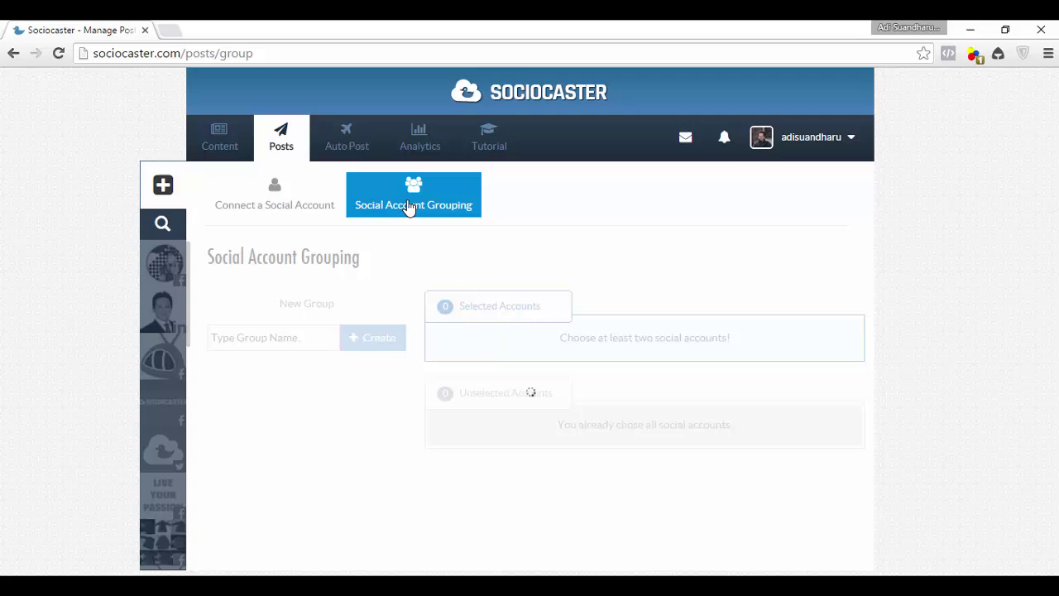
left_click(303, 337)
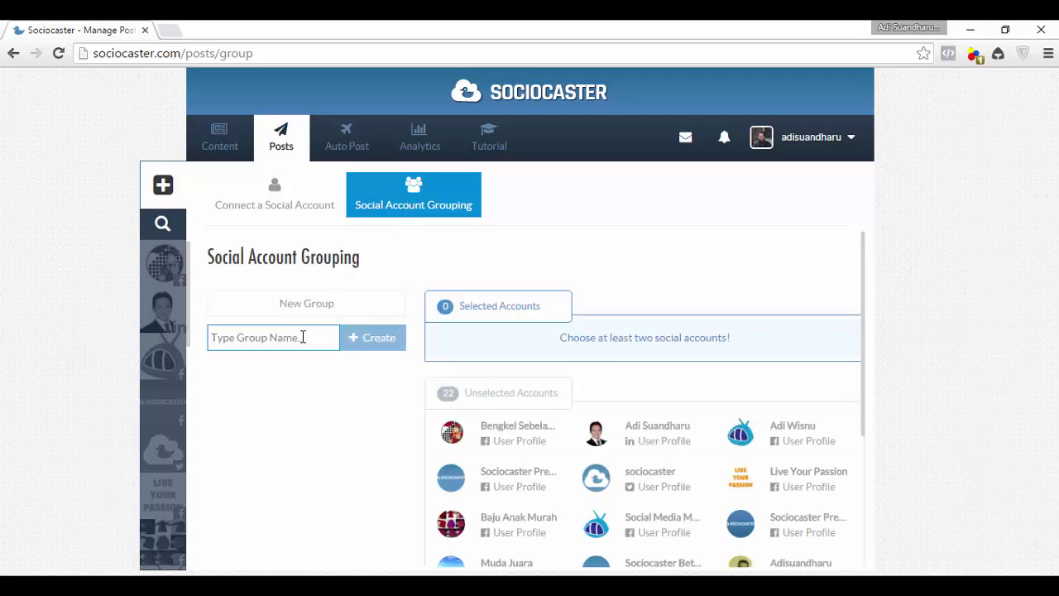
type("My First Group")
left_click(596, 431)
left_click(596, 486)
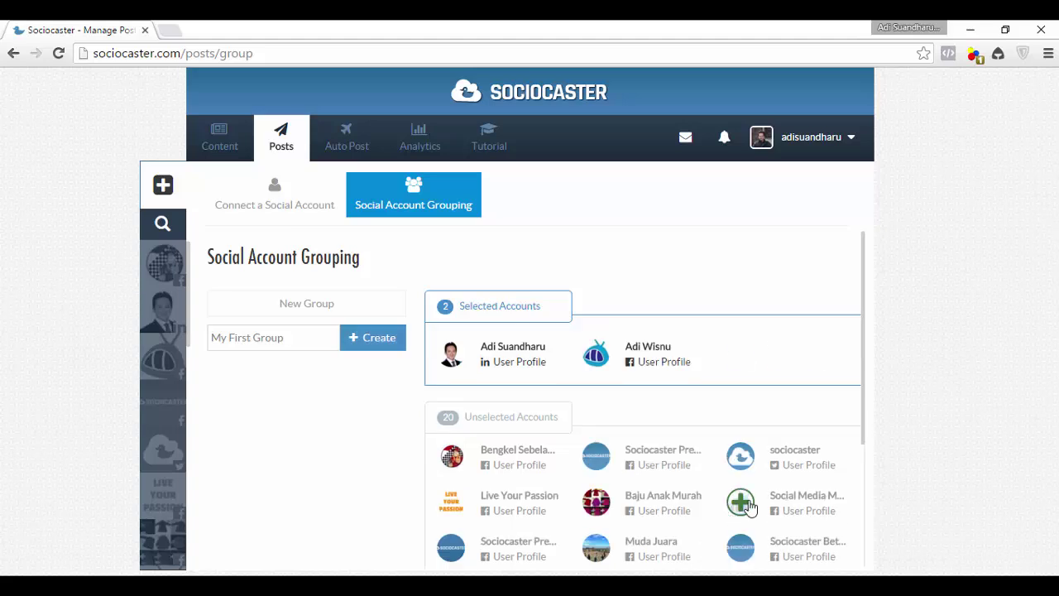
left_click(748, 504)
left_click(742, 546)
scroll(645, 529, "down", 3)
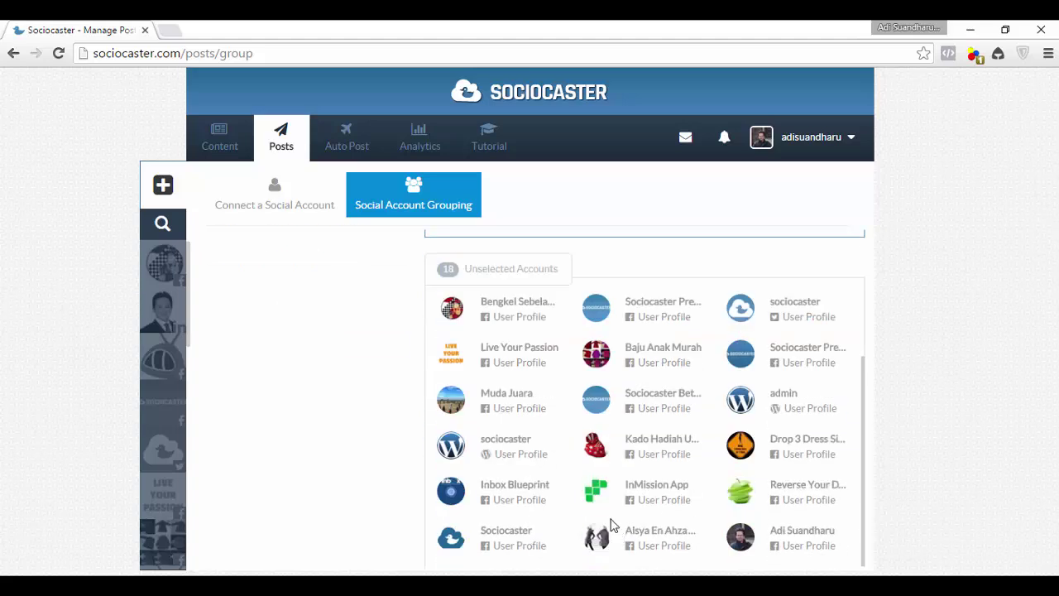
left_click(783, 538)
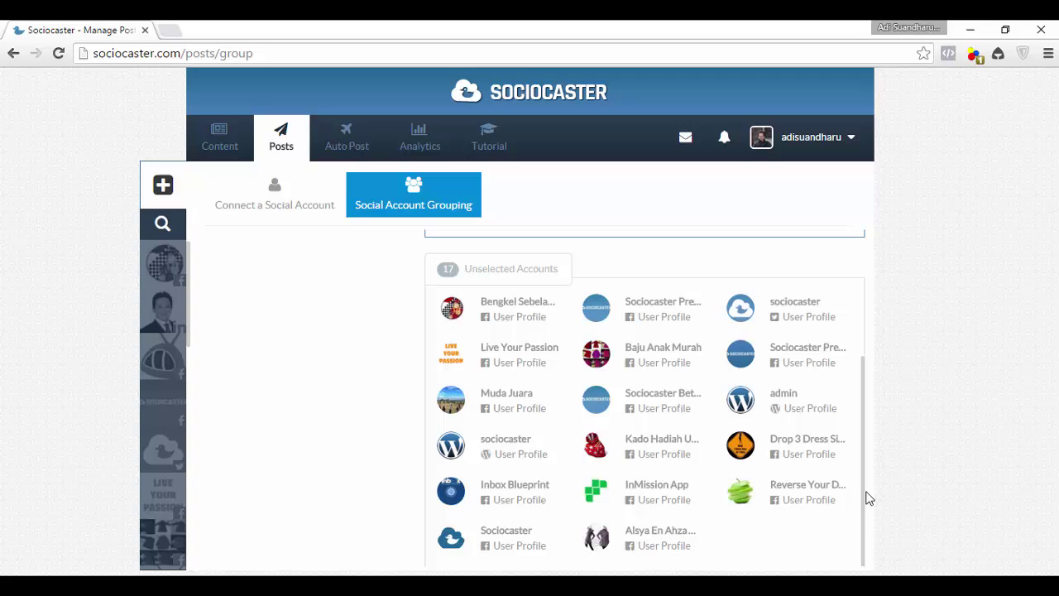
left_click_drag(865, 498, 855, 352)
left_click(355, 347)
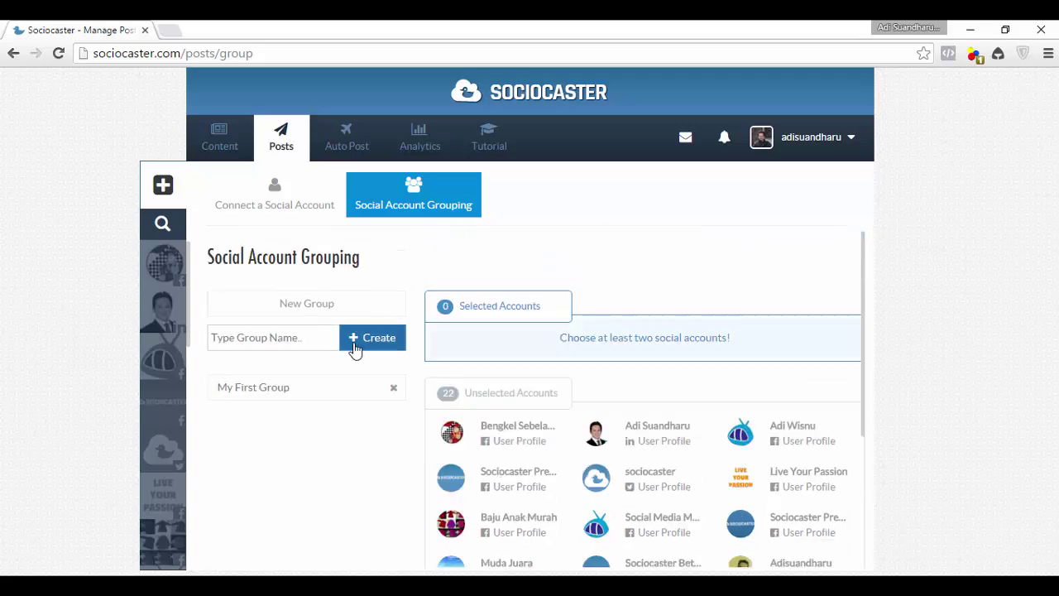
Remove Social Media Marketer from My First Group, save, and reopen it for review
left_click(276, 395)
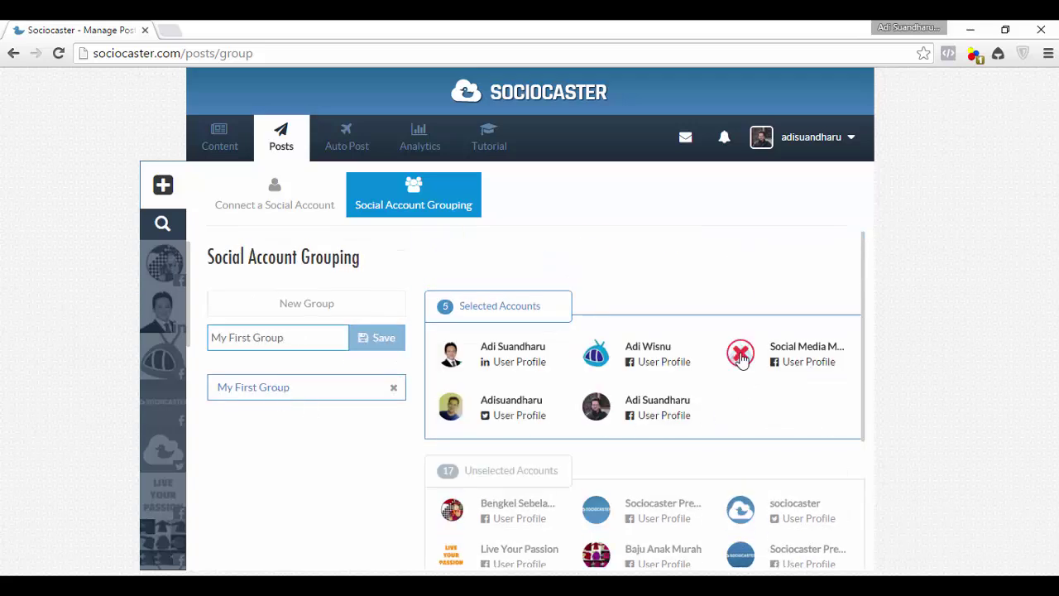
left_click(741, 355)
left_click(373, 337)
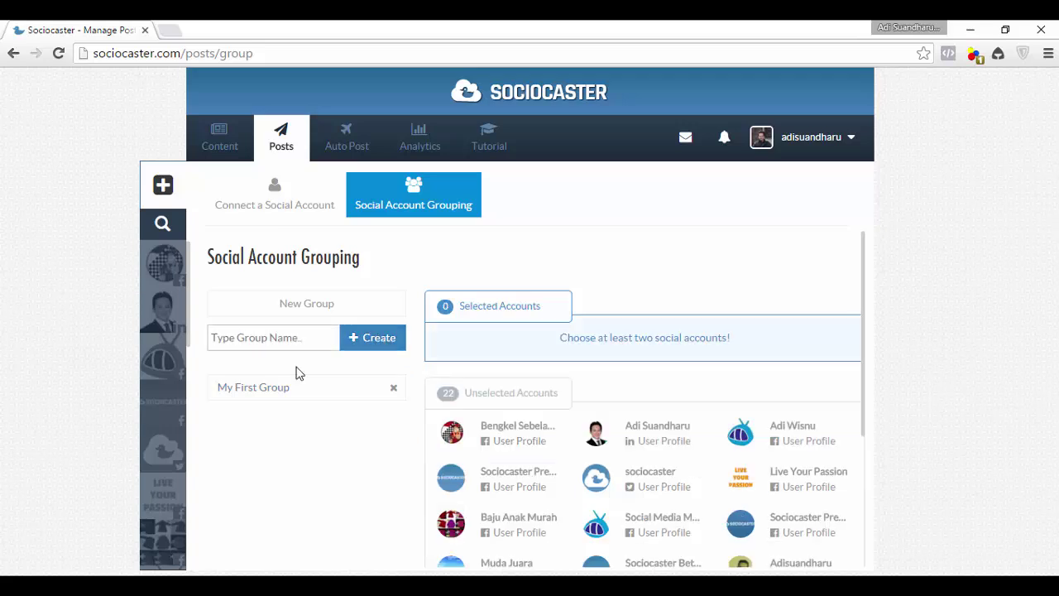
left_click(278, 396)
Search for the owner's Facebook profile, open its Scheduled Posts, and start a New Post
left_click(279, 395)
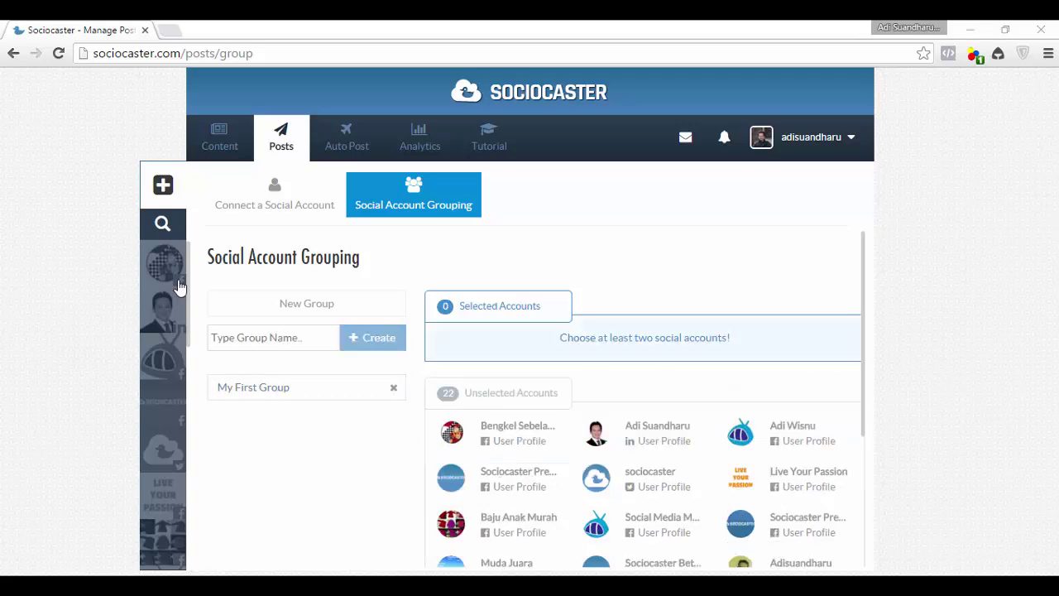
left_click(163, 225)
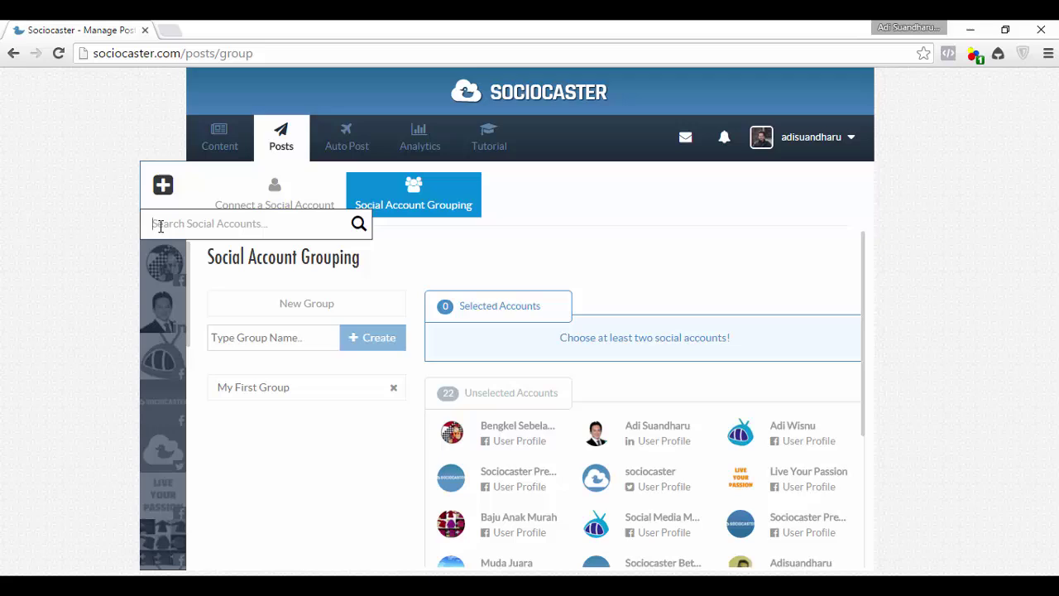
type("adi su")
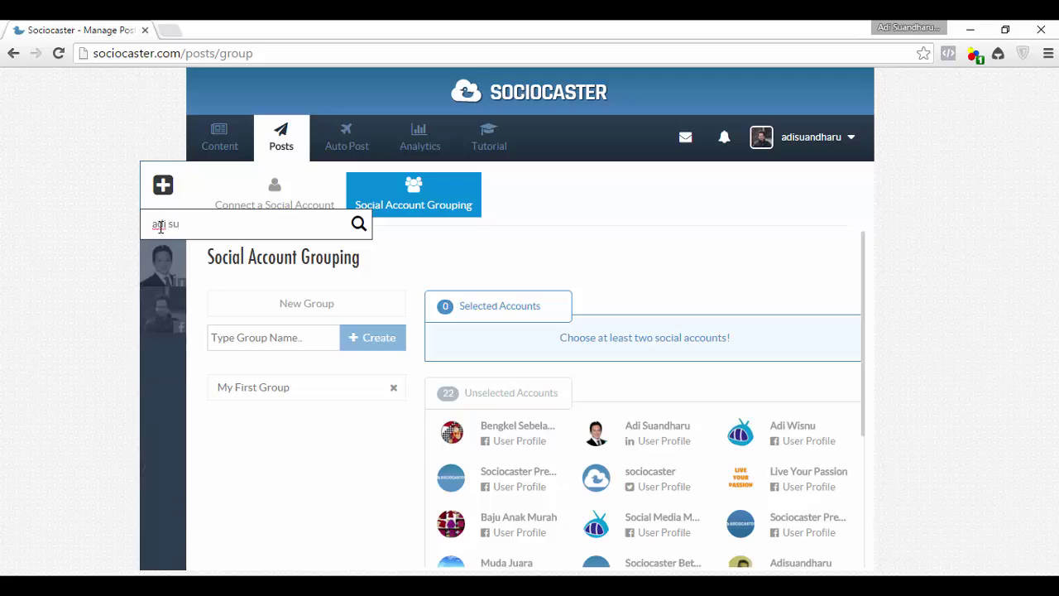
left_click(170, 315)
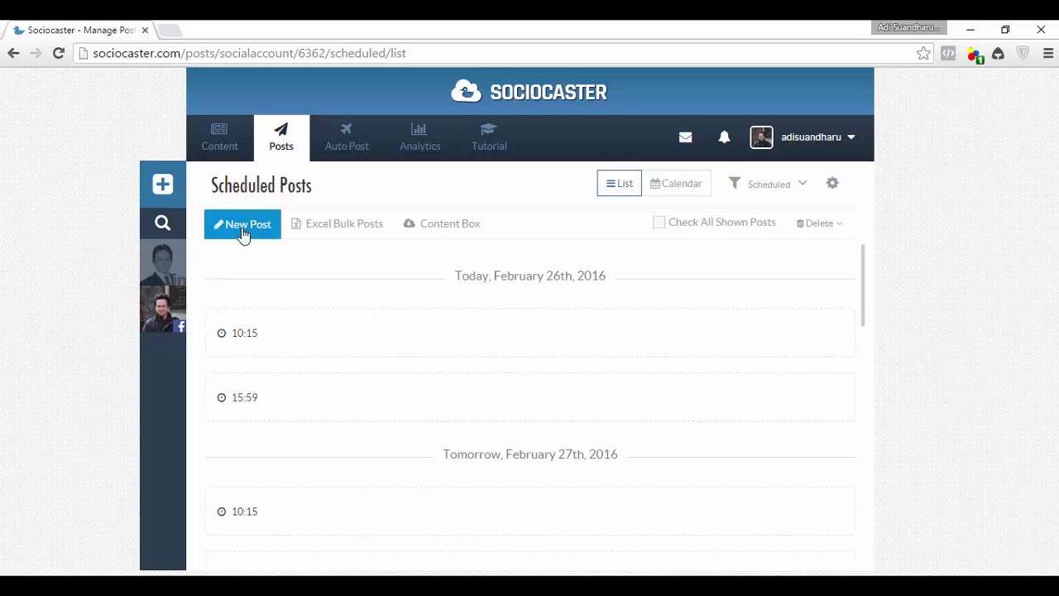
left_click(240, 234)
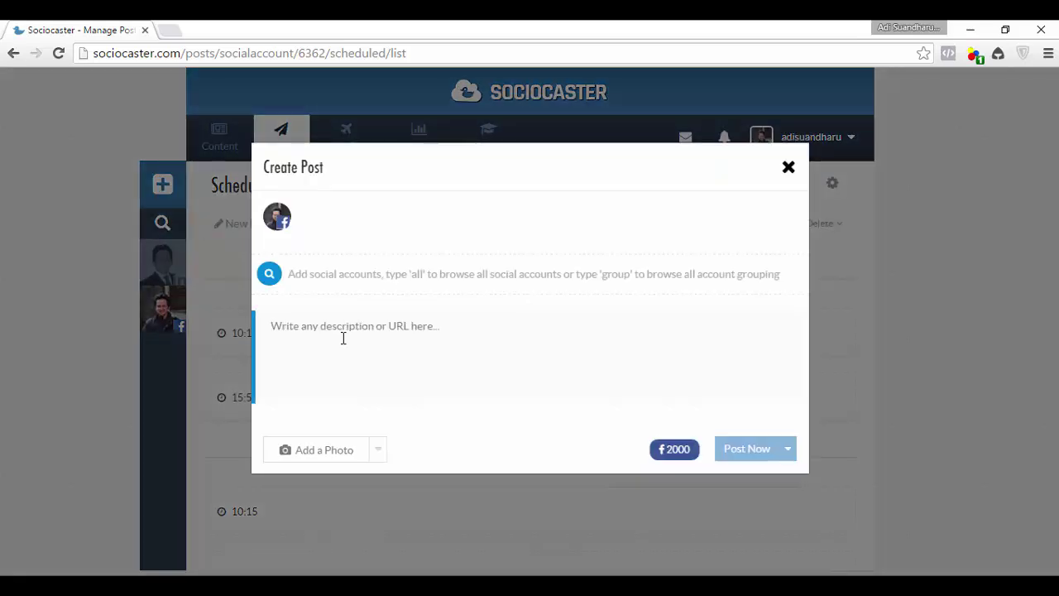
Enter the post text 'Sociocaster is a very powerful tool', fixing the 'powerfull' typo
type("Sociocaster is a very powerfu")
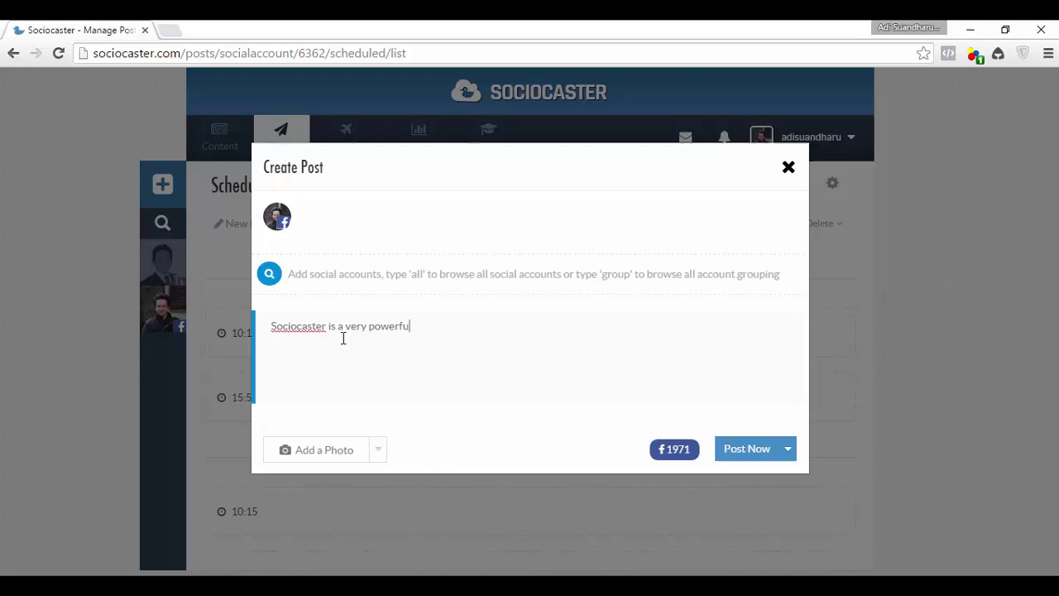
type("ll tool")
left_click(412, 326)
key("BackSpace")
Attach the case-study image to the post, then remove it again
left_click(349, 460)
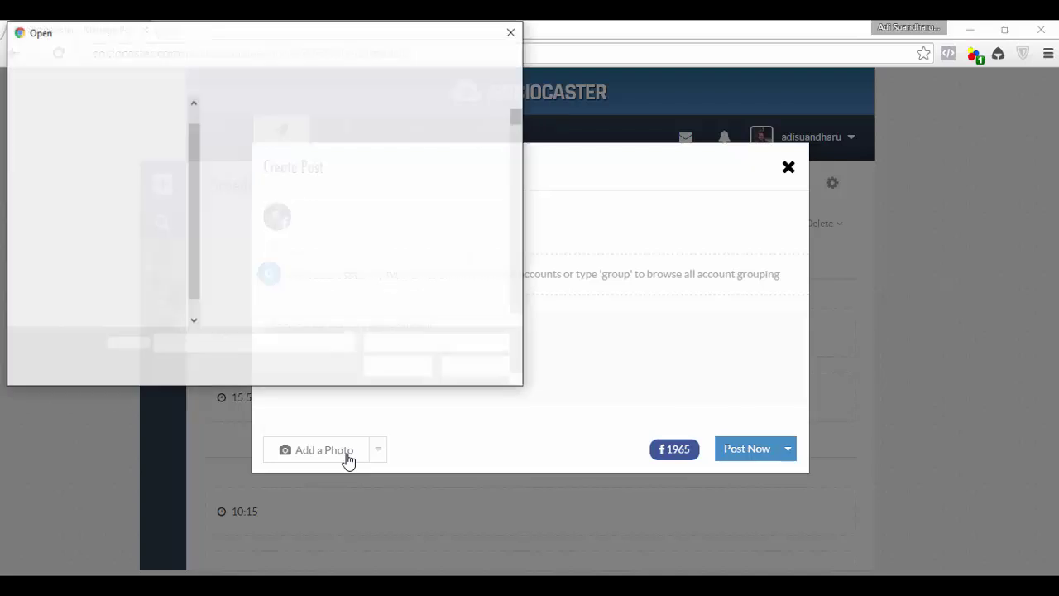
double_click(449, 258)
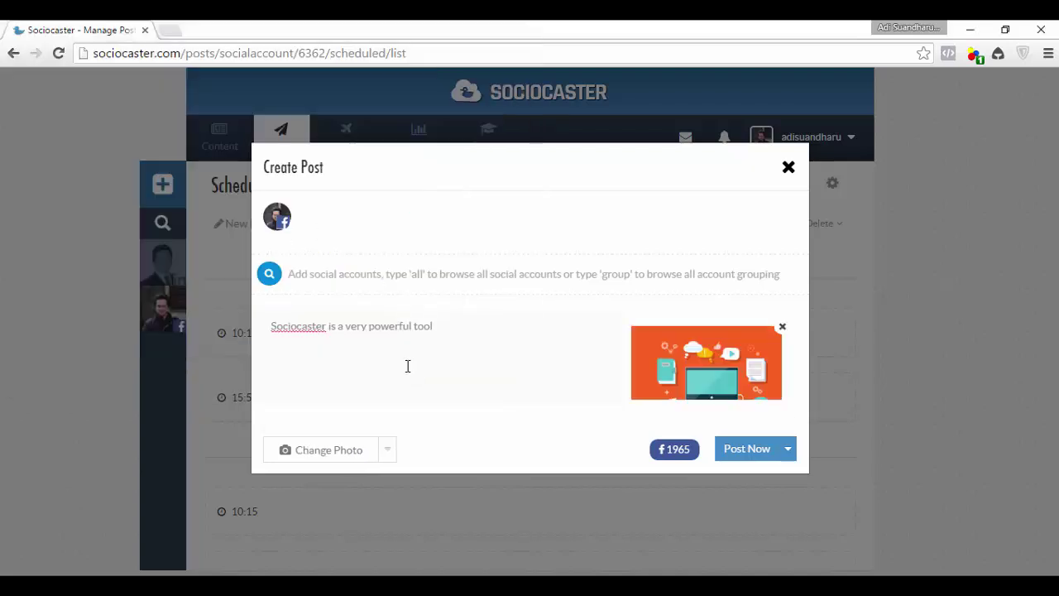
left_click(782, 327)
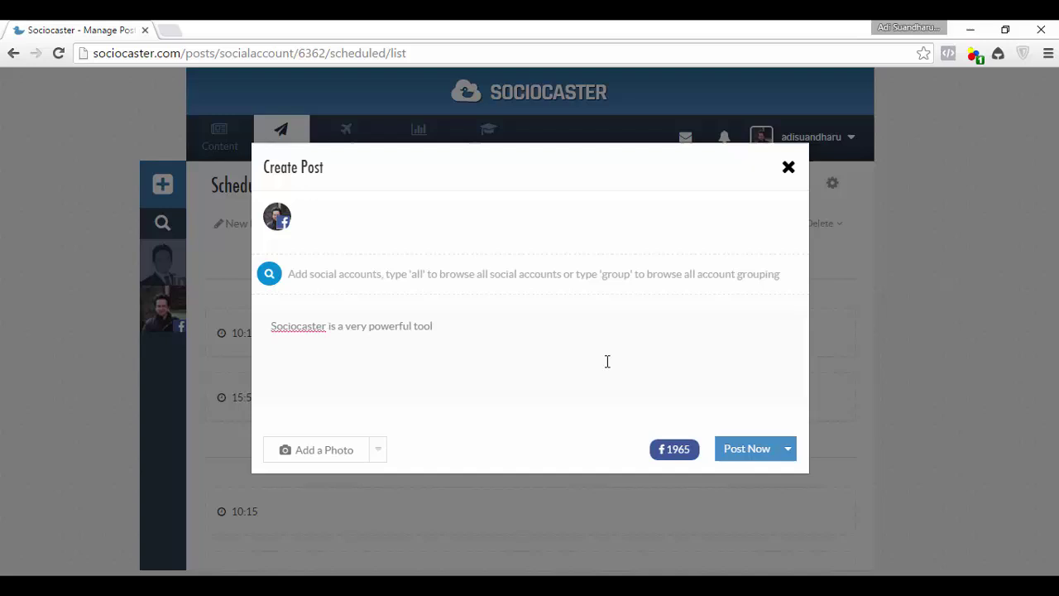
left_click(299, 348)
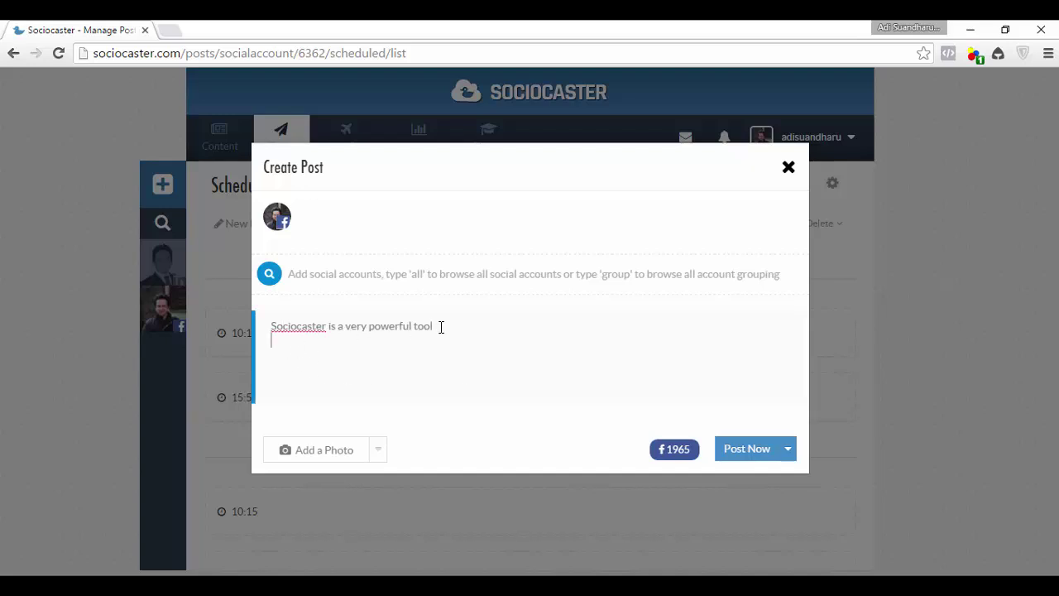
type("http://sociocaster.com")
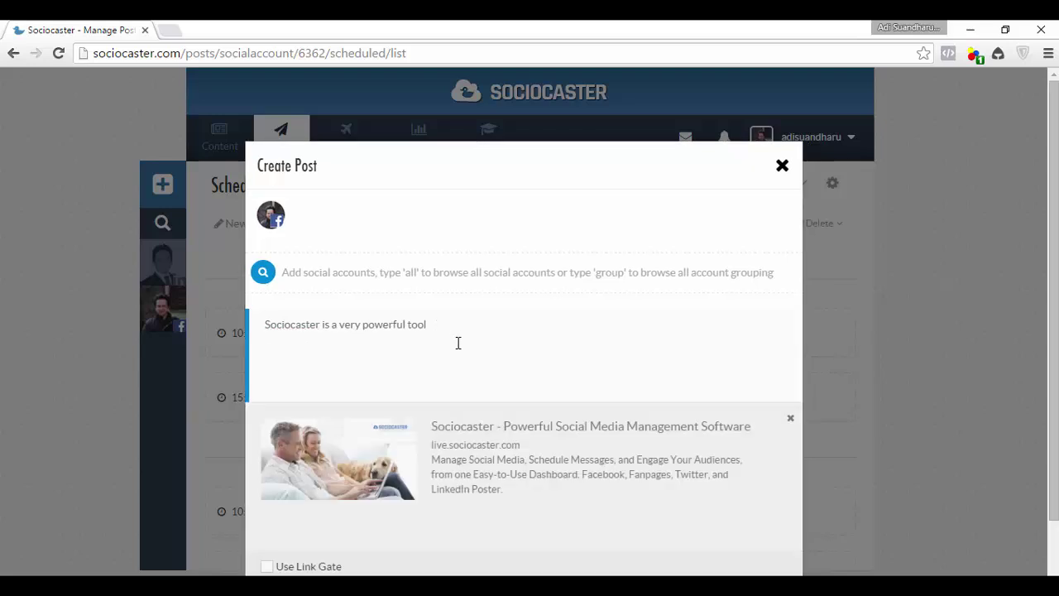
left_click(491, 427)
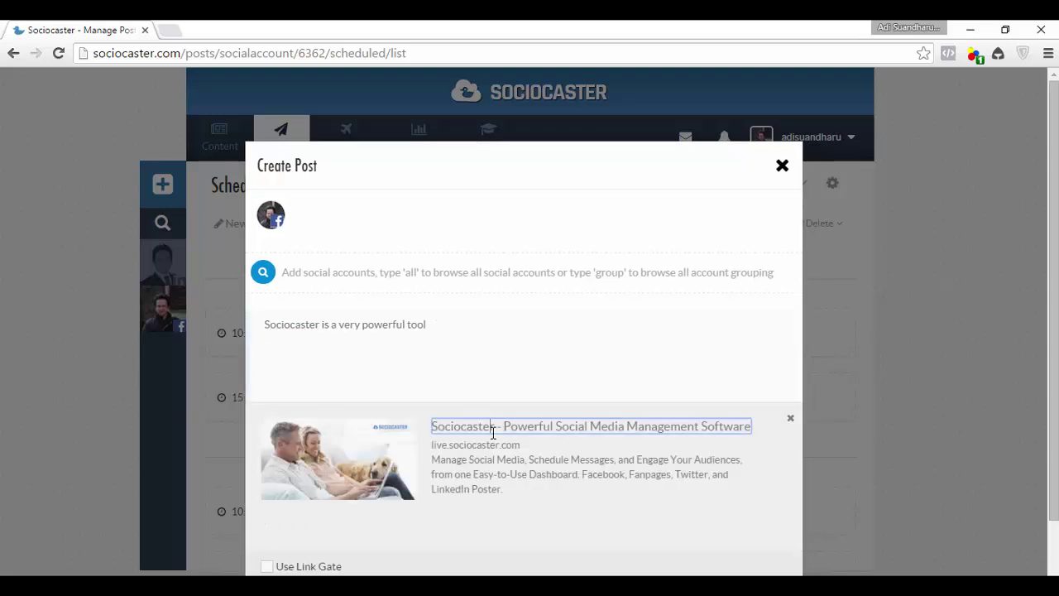
double_click(708, 429)
type("Tool")
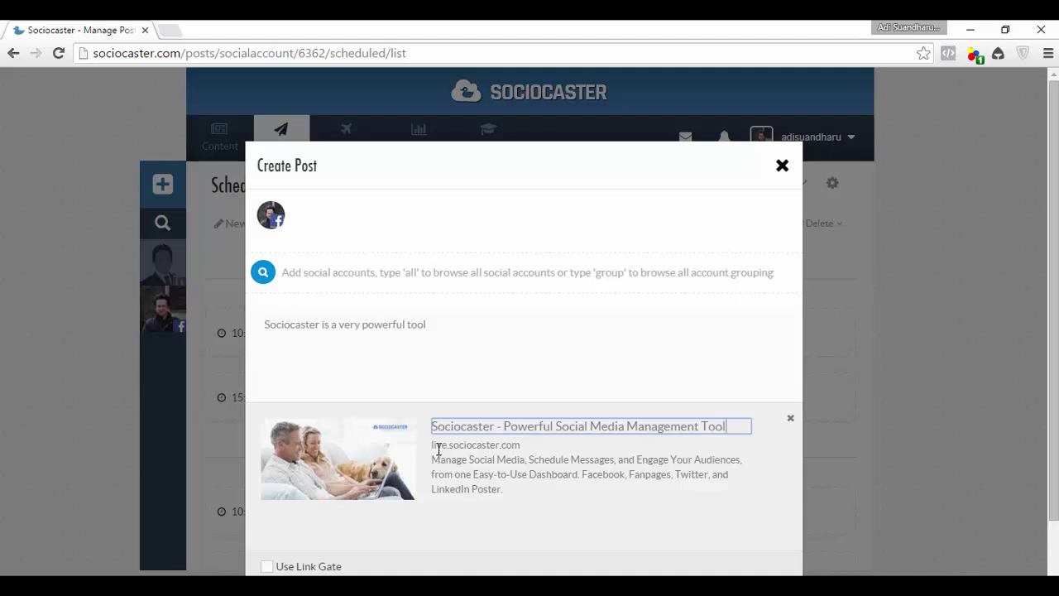
Remove 'live.' from the preview address and end the description with 'at once'
left_click(436, 448)
key("Delete")
key("Delete")
key("Delete")
key("Delete")
key("Delete")
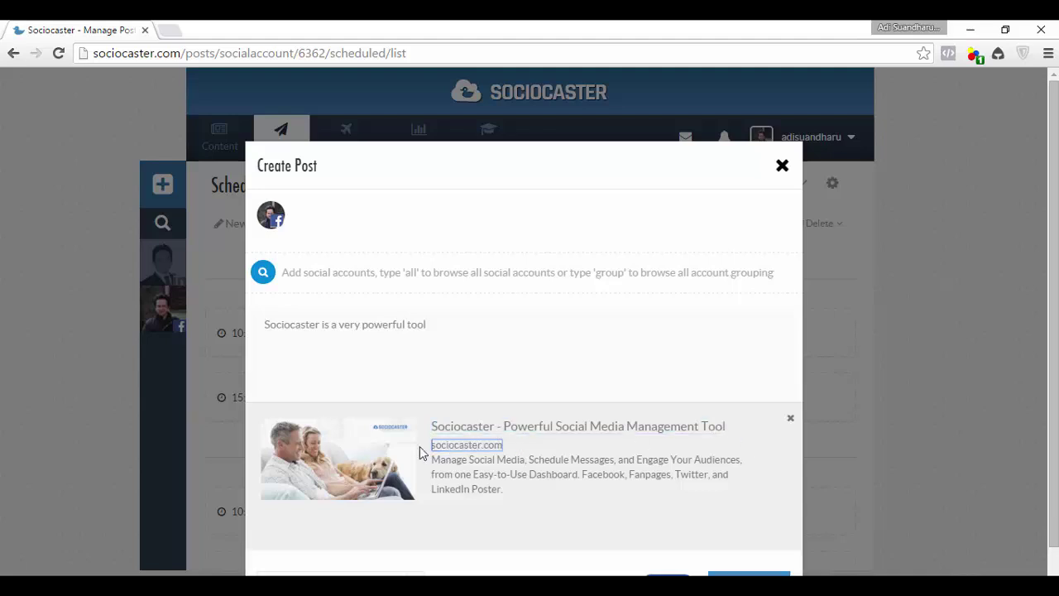
left_click(508, 493)
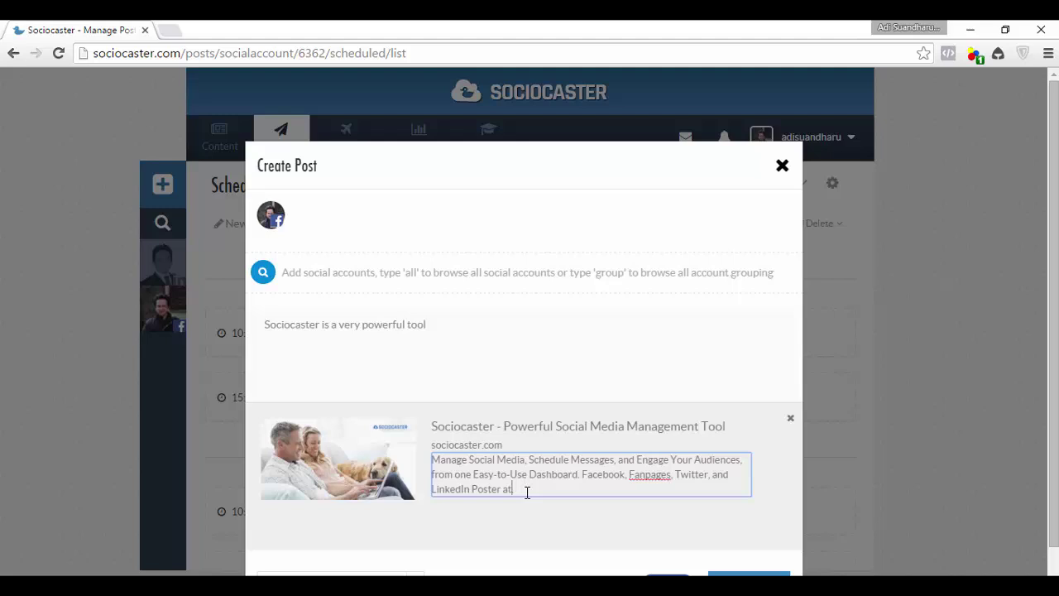
left_click(613, 515)
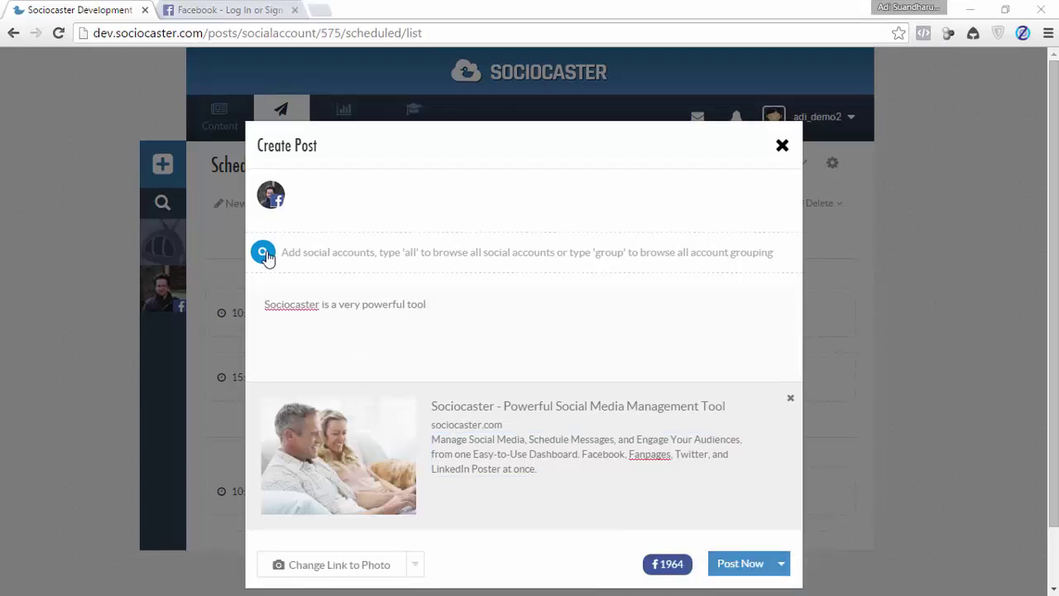
Add Baju Anak Murah and My Account Group as recipients, then search accounts for 'adi sua'
left_click(265, 254)
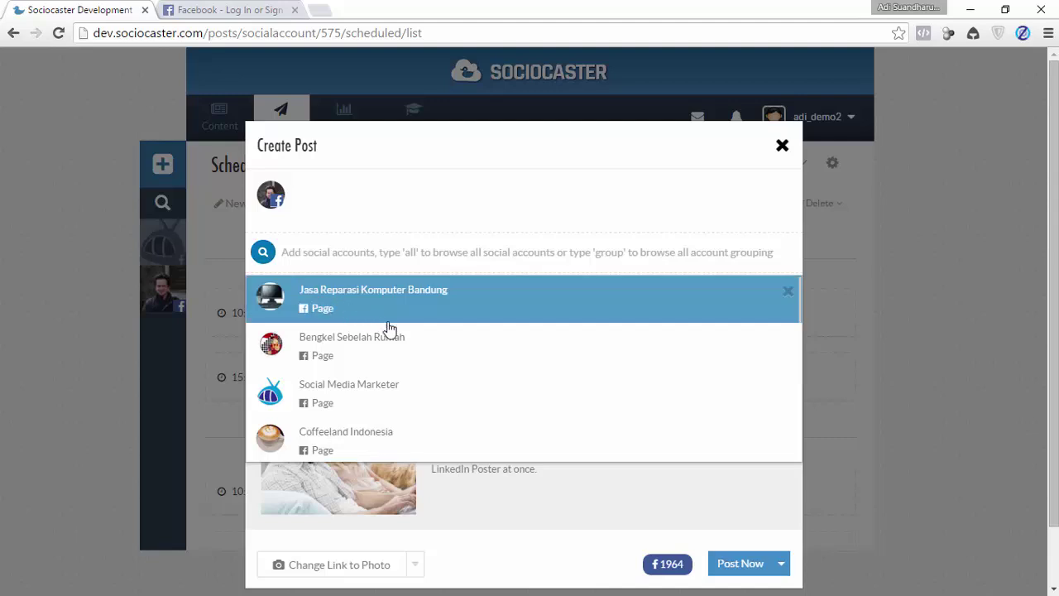
scroll(407, 440, "down", 1)
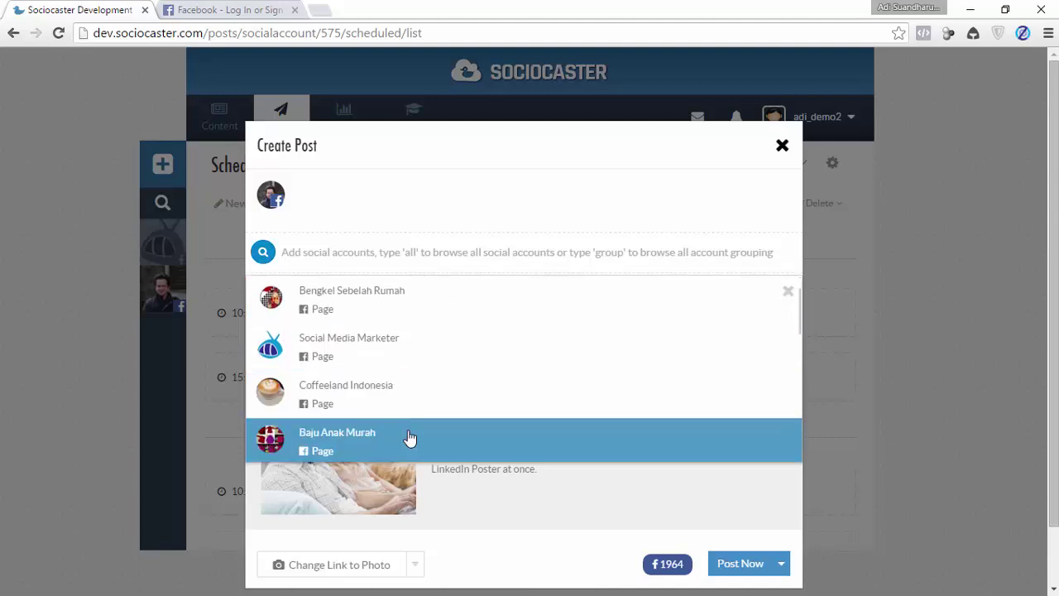
left_click(409, 437)
scroll(410, 434, "down", 5)
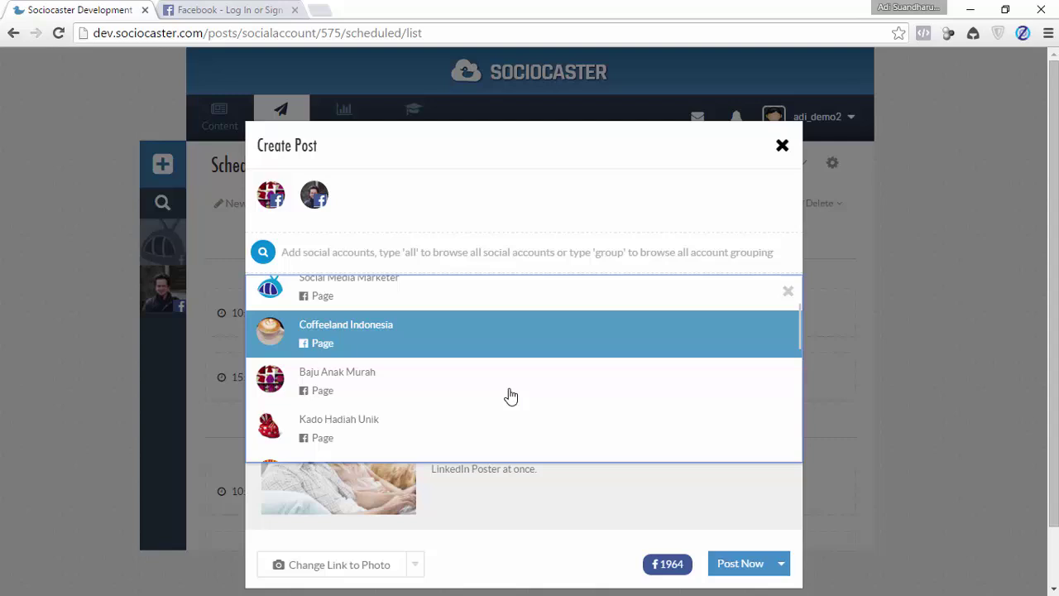
scroll(452, 421, "down", 3)
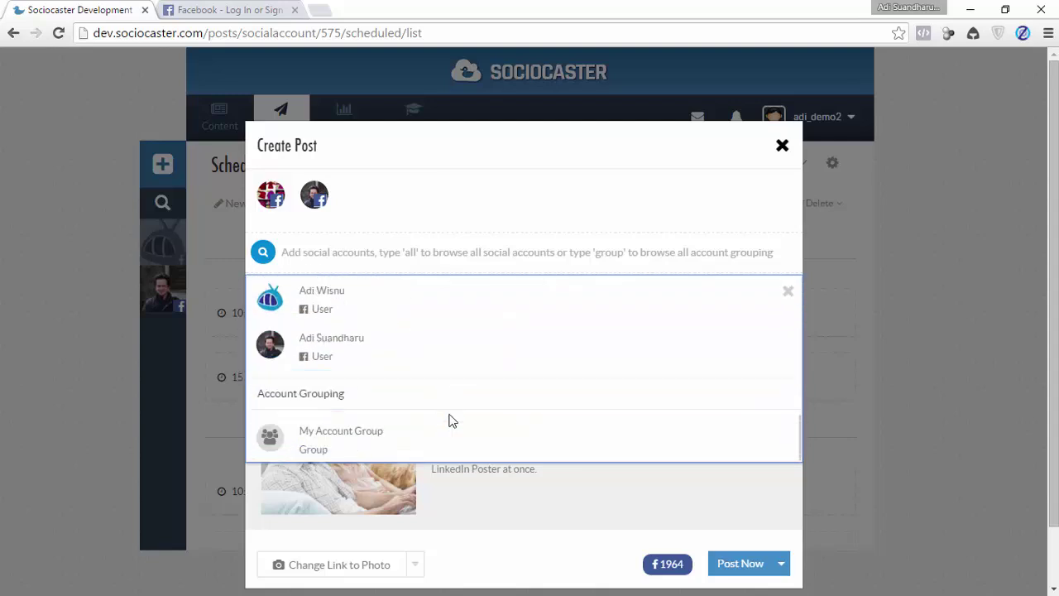
left_click(343, 436)
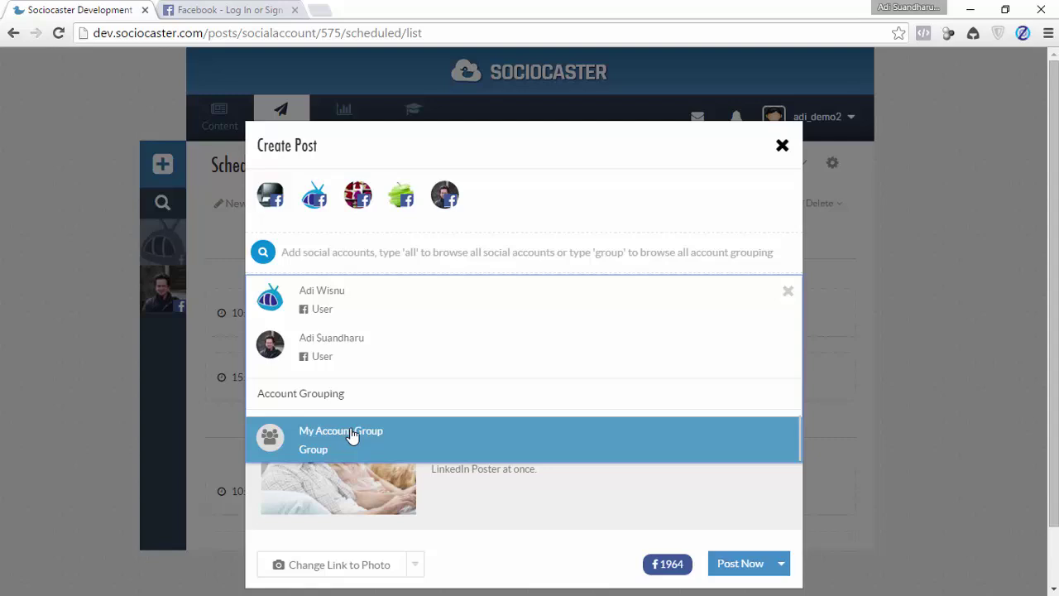
left_click(307, 256)
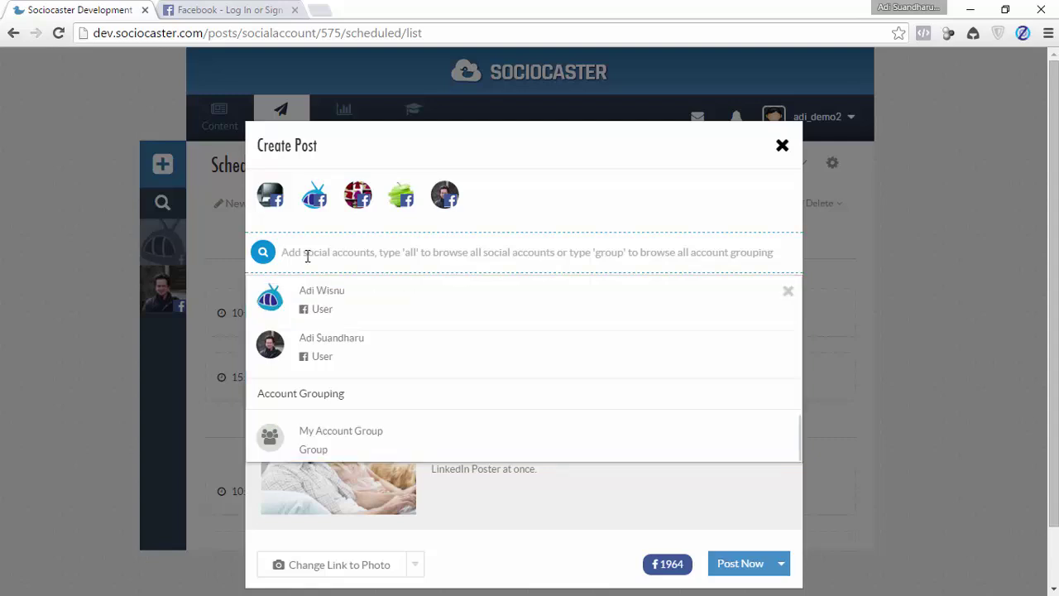
type("adi sua")
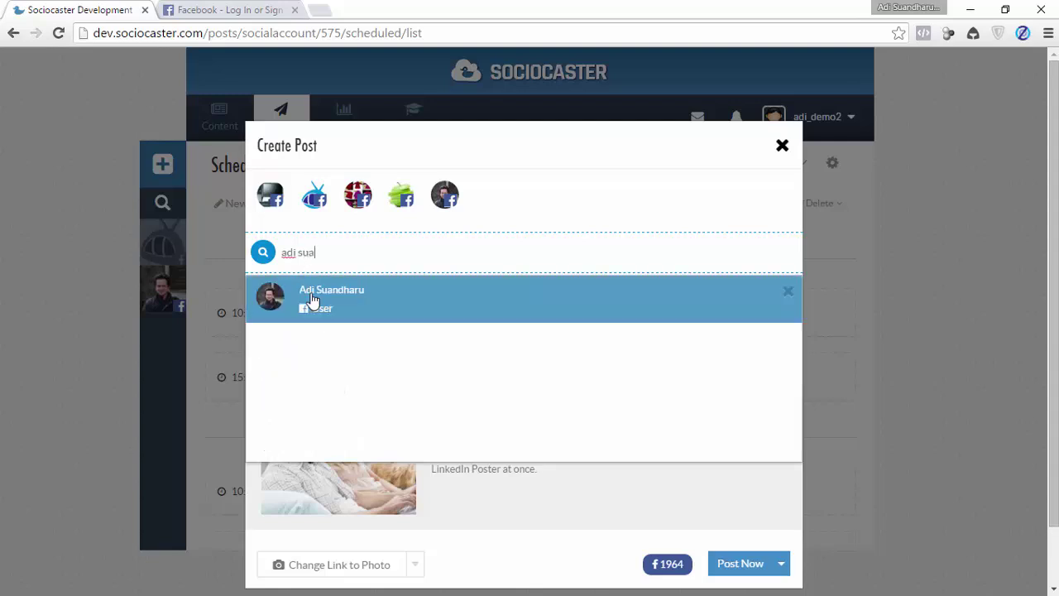
Dismiss the account suggestions and set a custom schedule time, keeping the minutes at 02
left_click(785, 329)
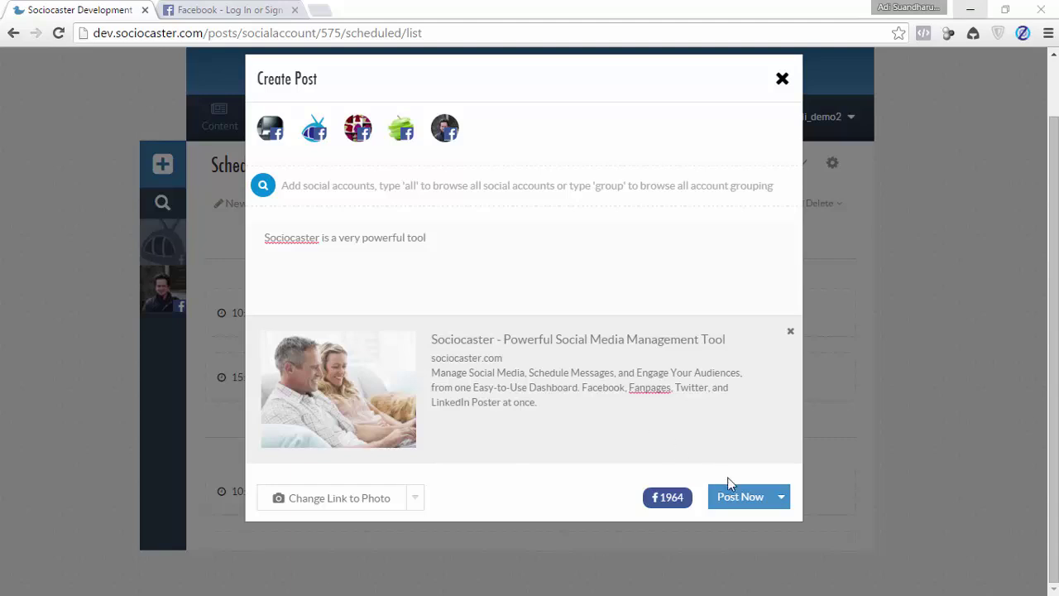
left_click(782, 500)
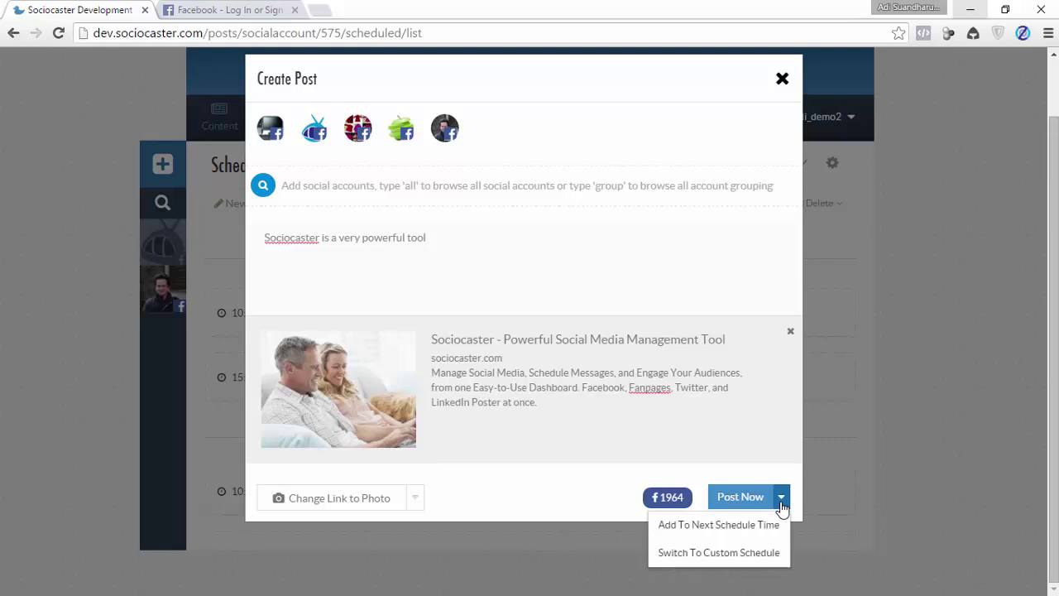
left_click(779, 560)
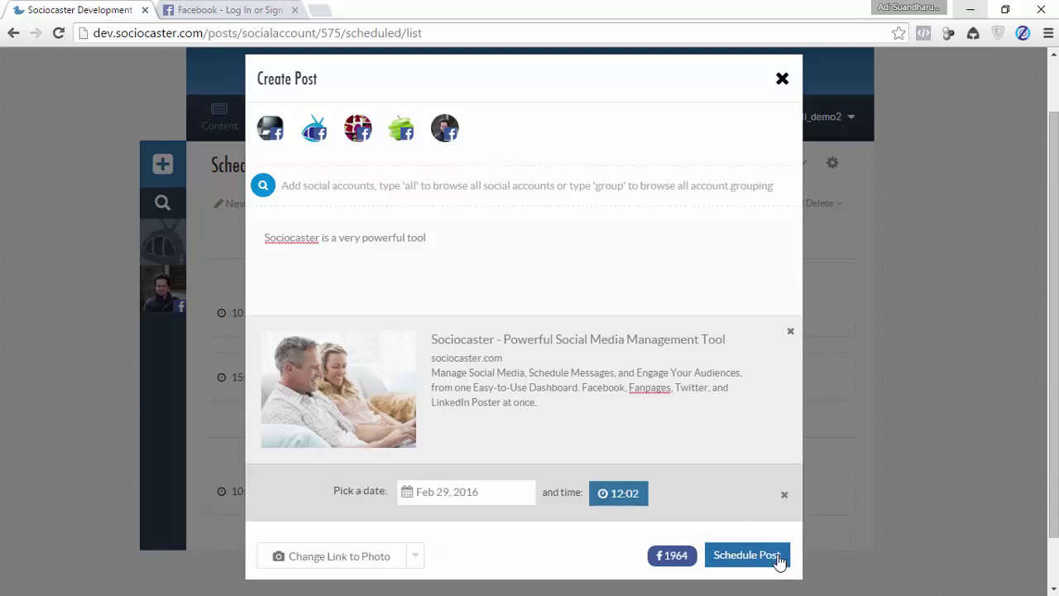
left_click(623, 497)
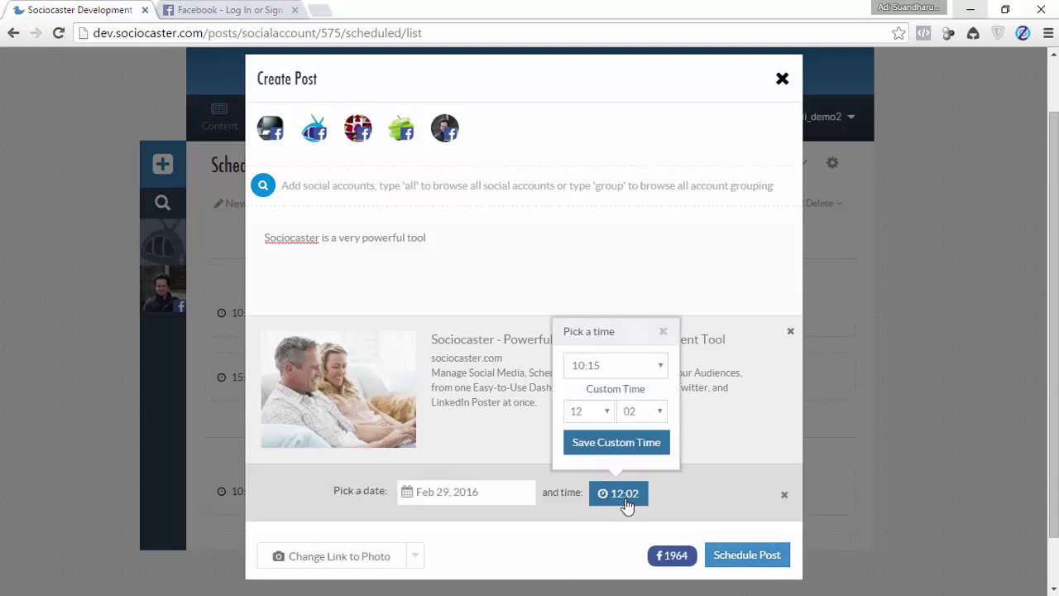
left_click(661, 411)
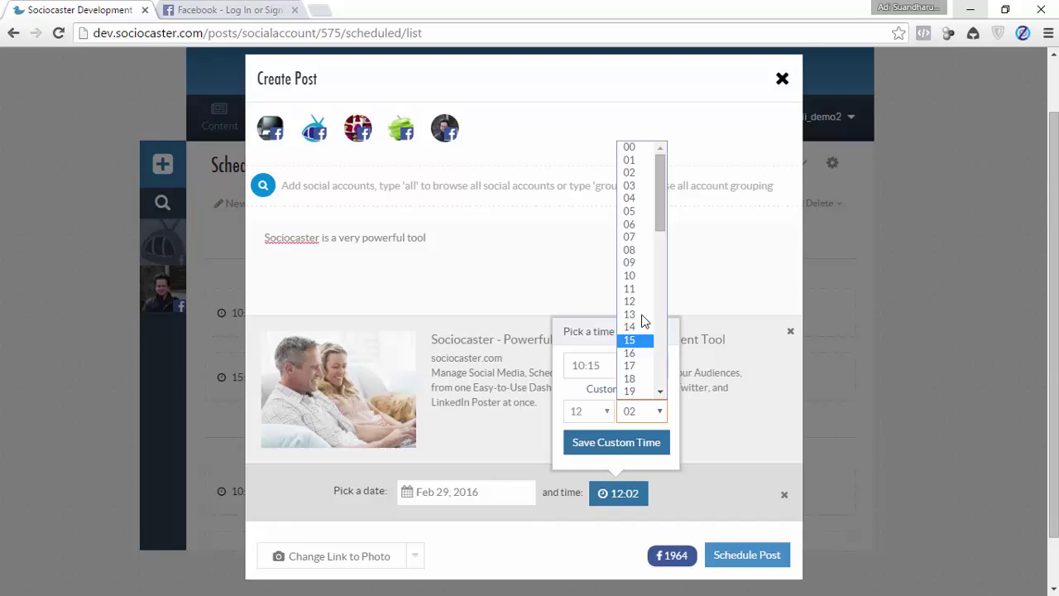
left_click(700, 442)
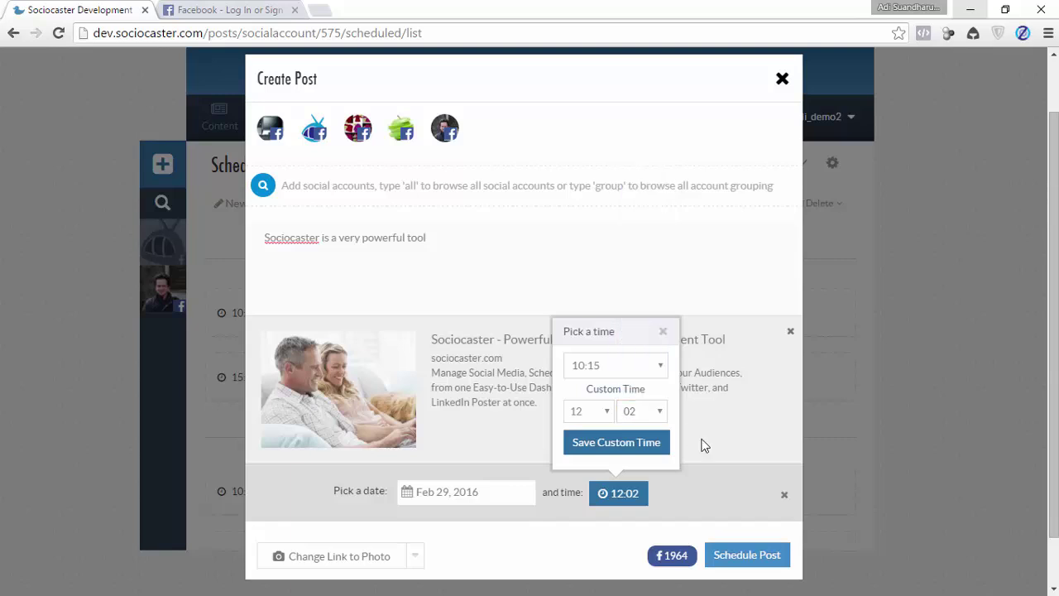
left_click(663, 332)
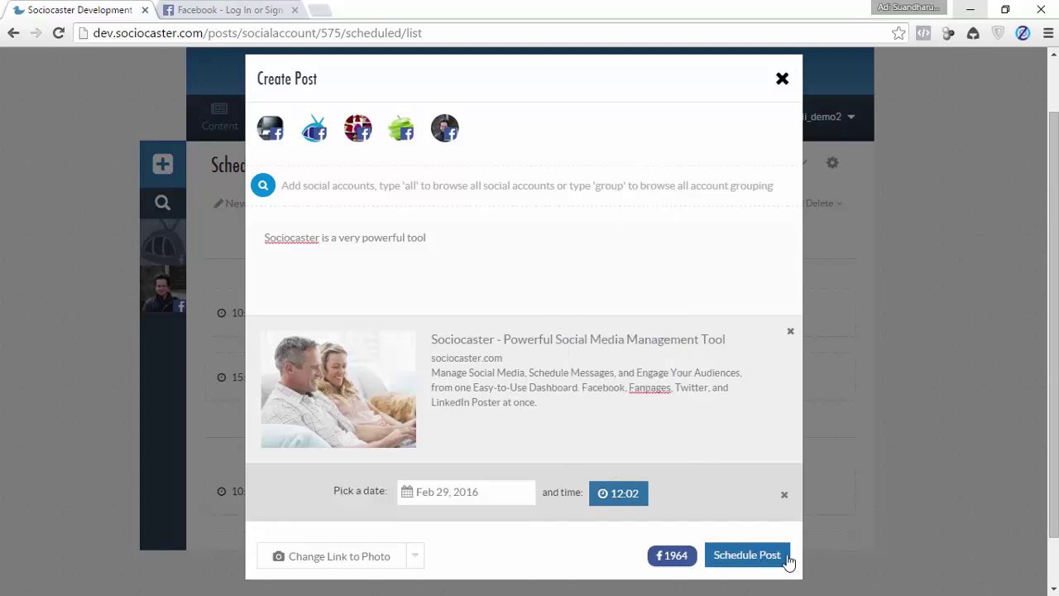
Clear the custom date and time and queue the post with Add To Next Schedule Time
left_click(783, 494)
left_click(783, 499)
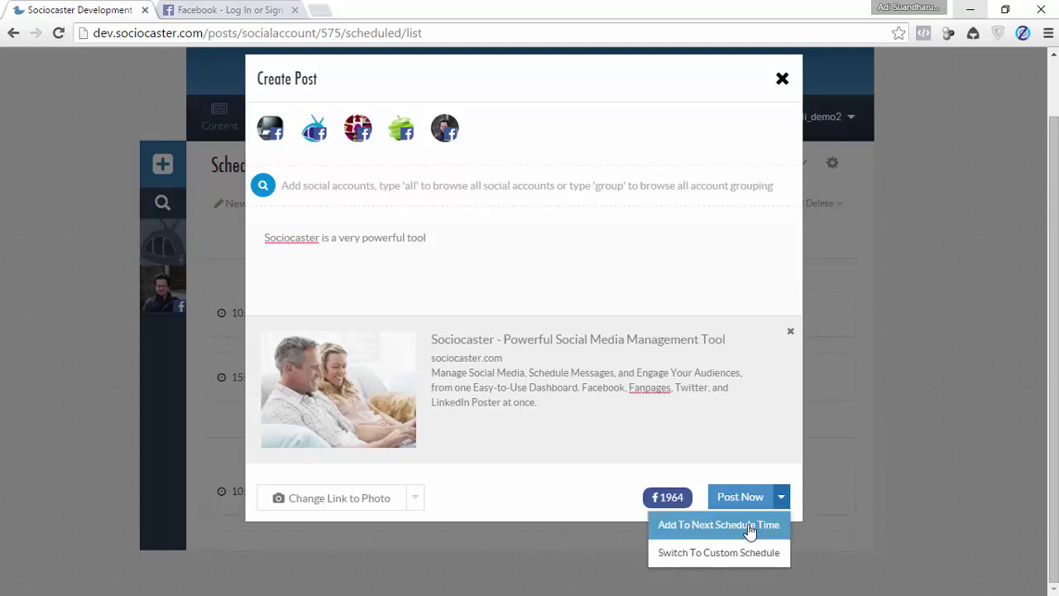
left_click(749, 525)
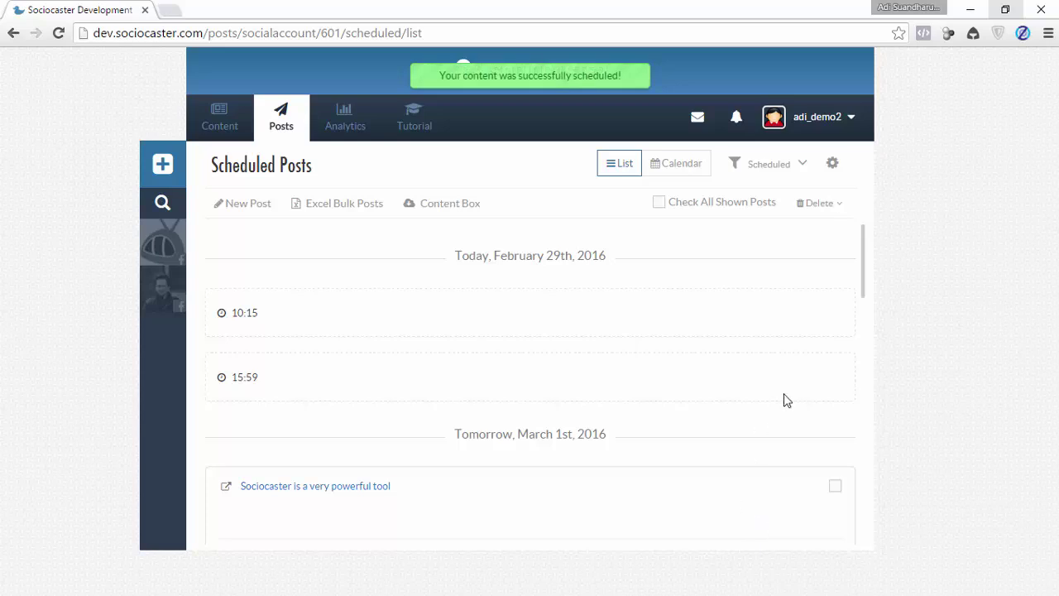
Append '.' and a new line 'You can update this to anything you want' to the scheduled post
scroll(784, 399, "down", 2)
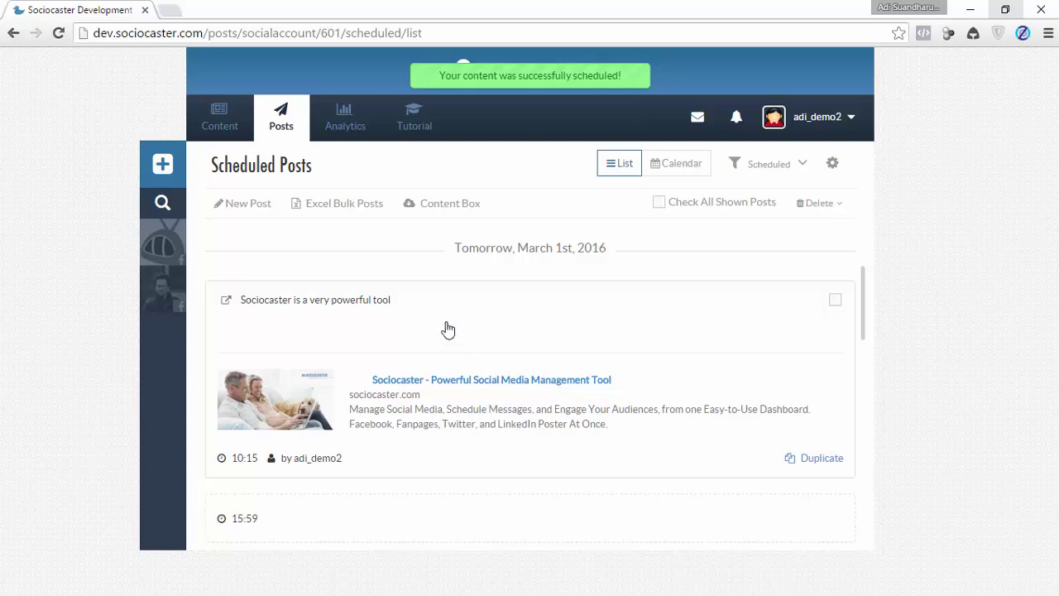
left_click(432, 312)
type(".")
key("Return")
type("You c")
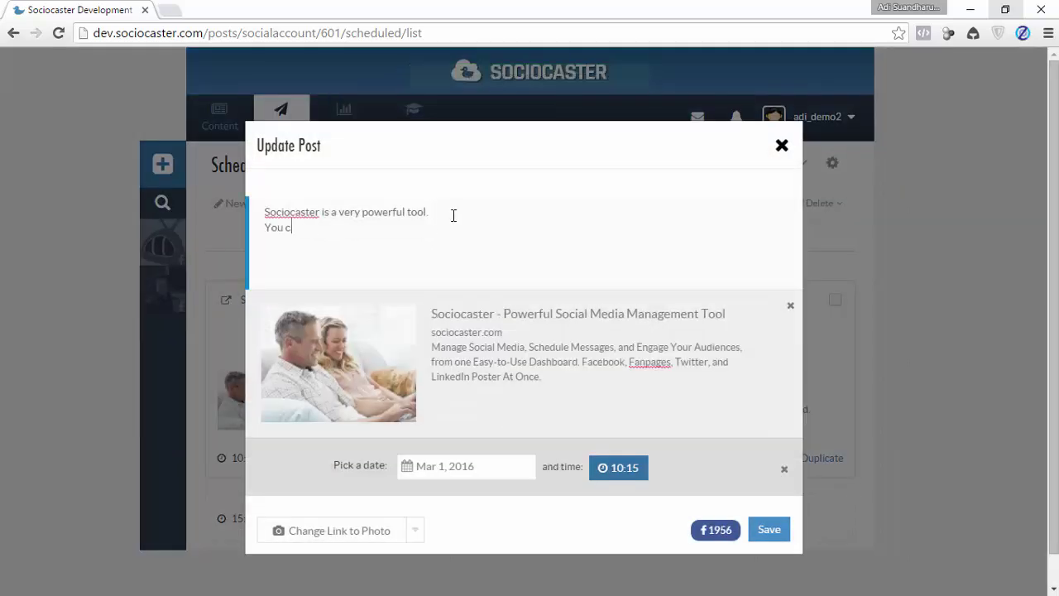
type("an update this to anything you want!")
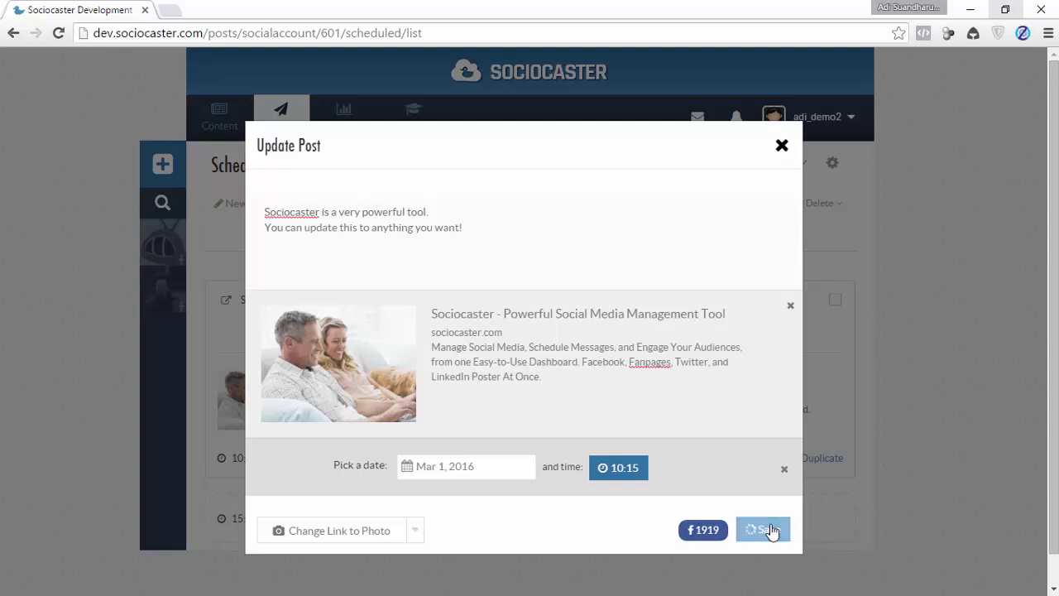
Save the edited post and switch the post filter to Published Posts
left_click(768, 530)
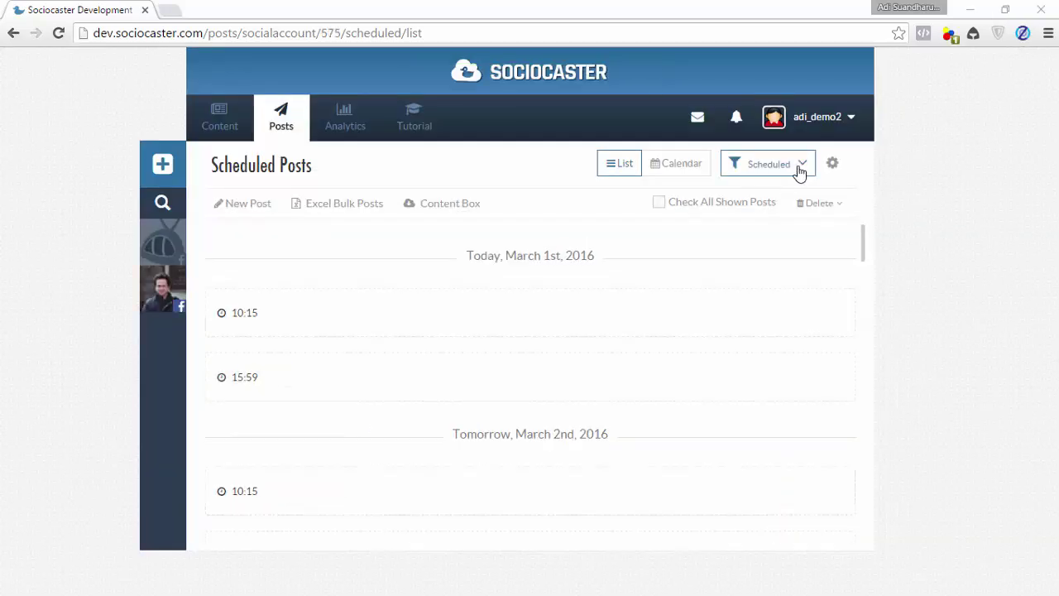
left_click(796, 166)
left_click(774, 217)
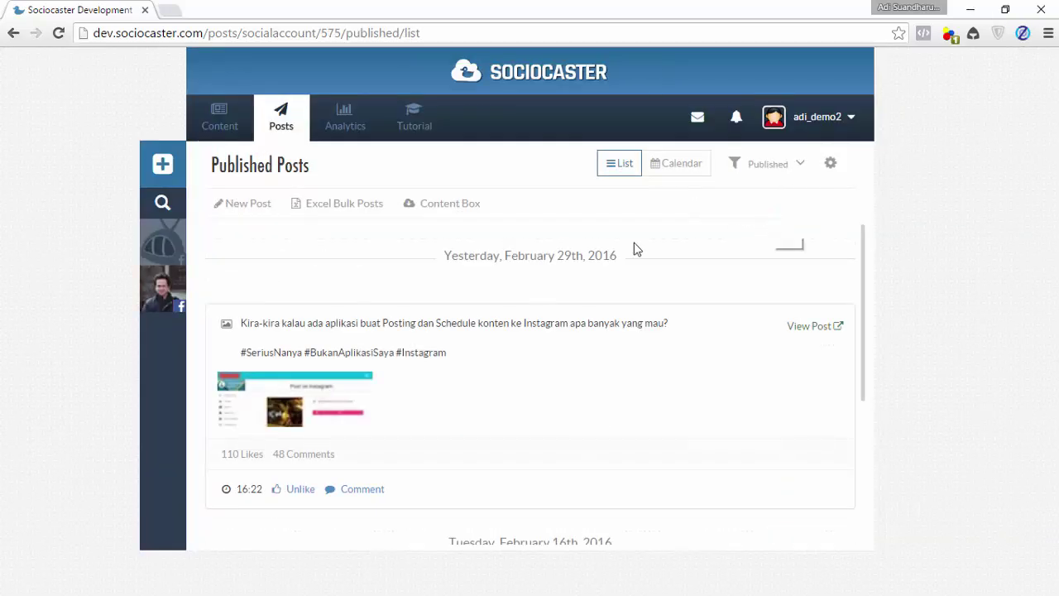
Open the comments on two published posts and like one of the comments
scroll(863, 328, "down", 1)
left_click(347, 407)
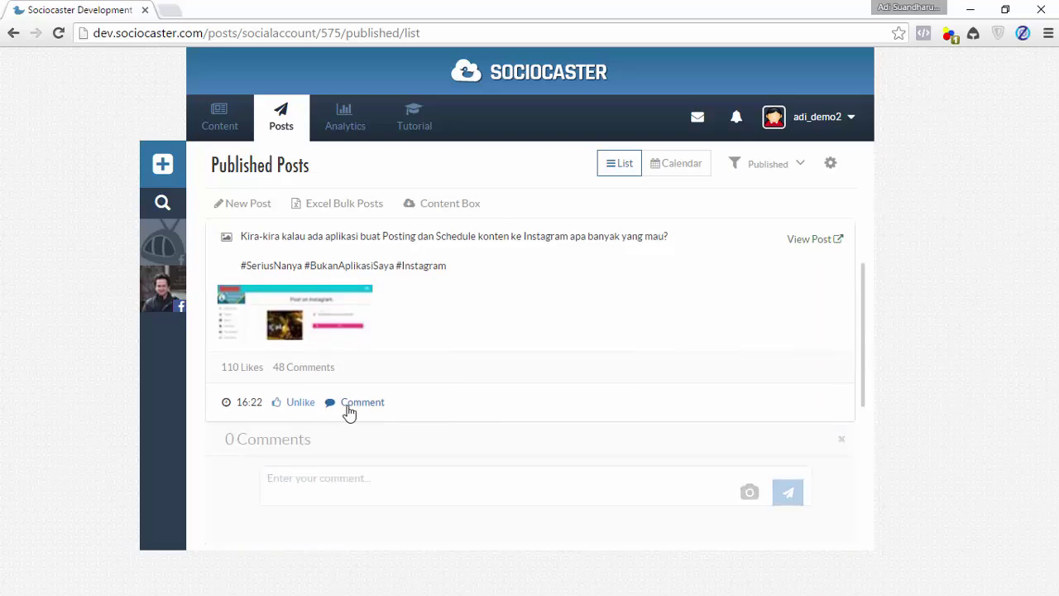
scroll(865, 340, "down", 5)
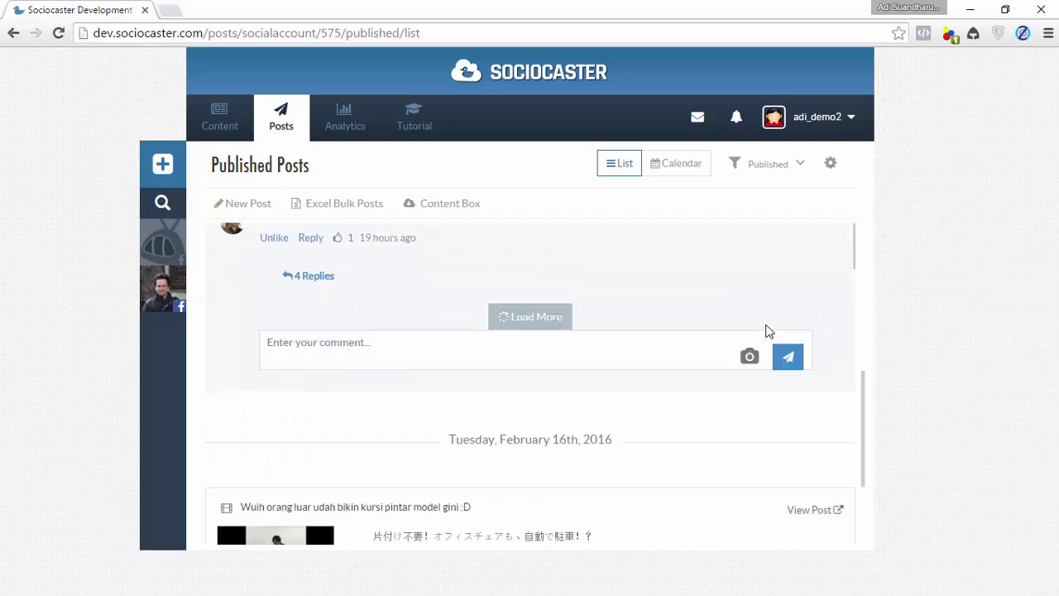
scroll(827, 463, "down", 4)
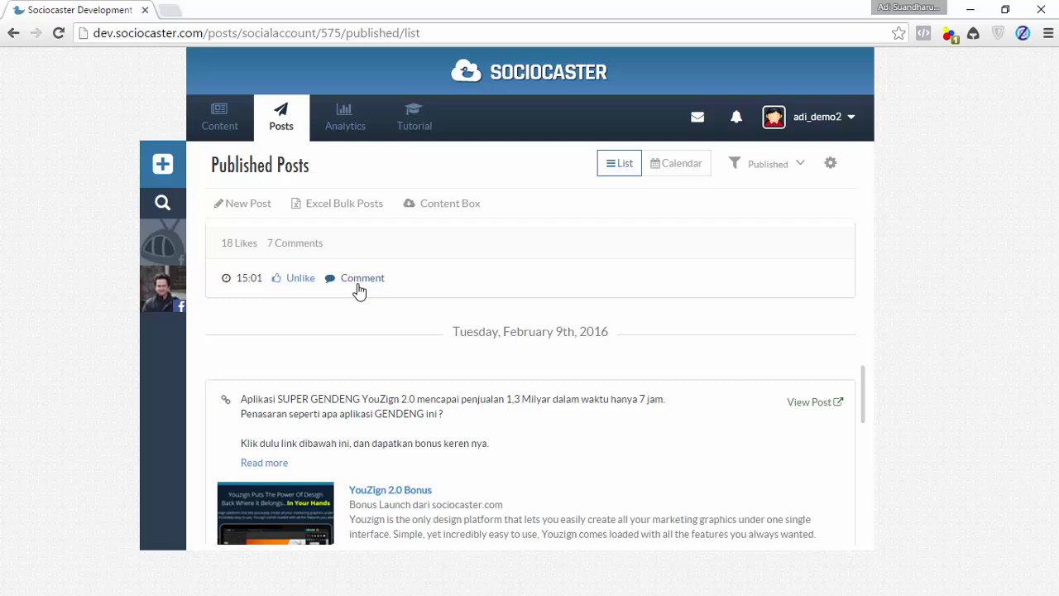
left_click(360, 284)
left_click(268, 370)
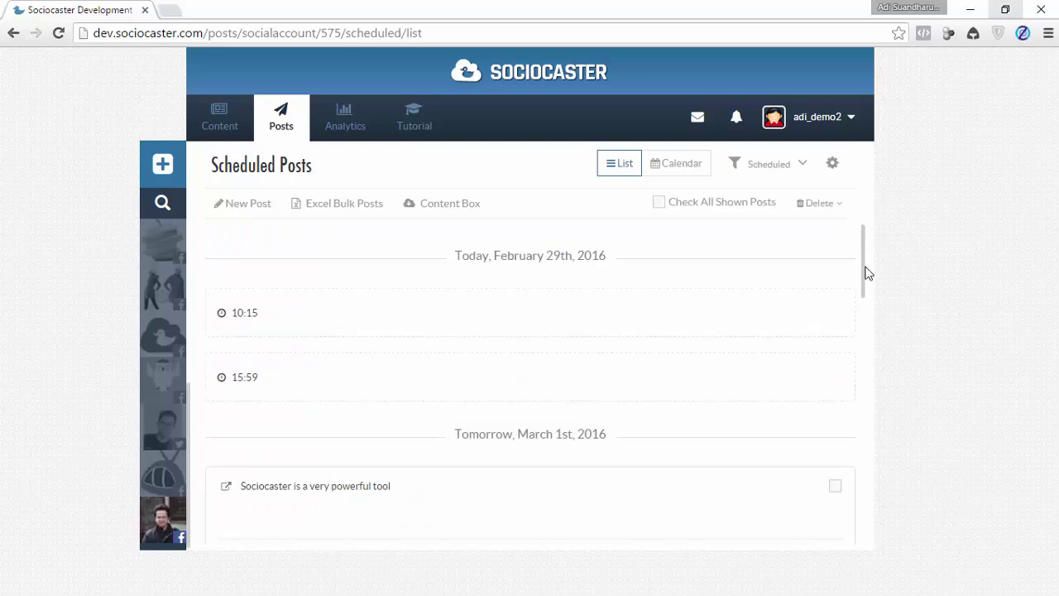
Add an 18:31 Monday posting time in the account's schedule settings
left_click_drag(865, 272, 879, 390)
left_click(832, 163)
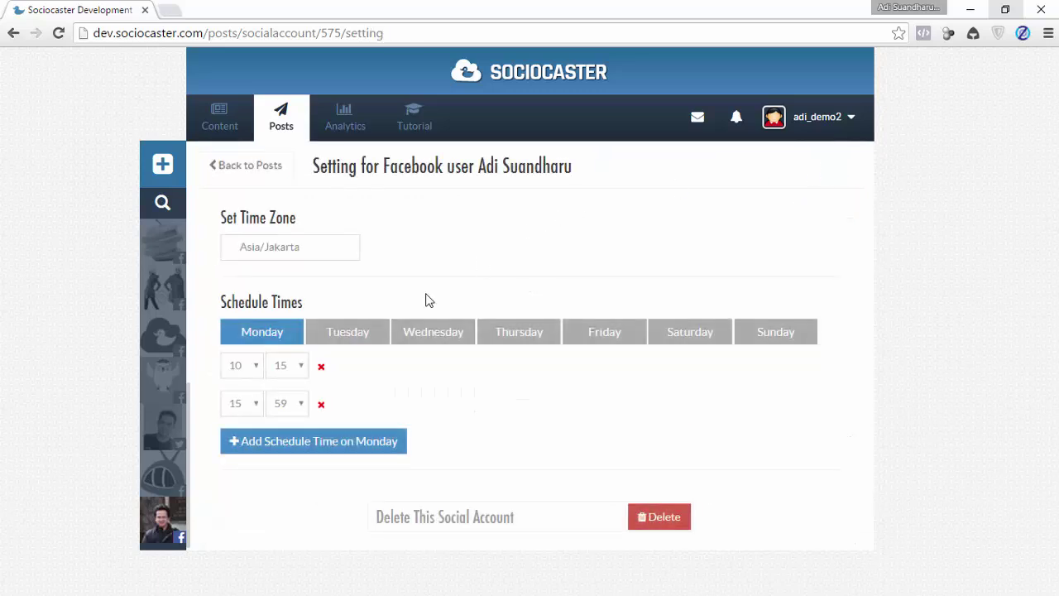
left_click(357, 442)
left_click(253, 447)
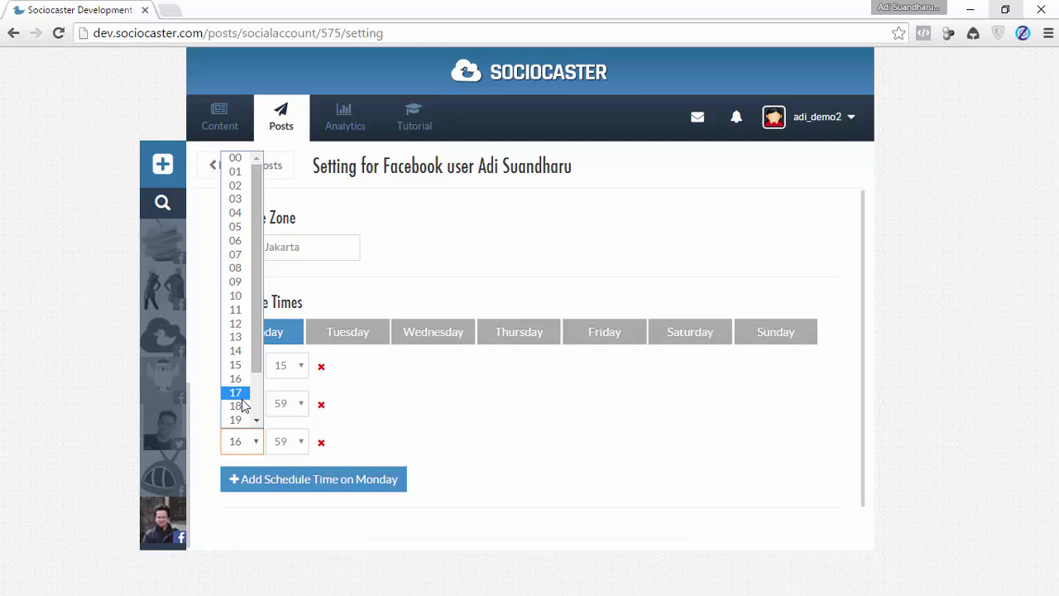
left_click(243, 405)
left_click(281, 441)
left_click_drag(301, 413, 285, 286)
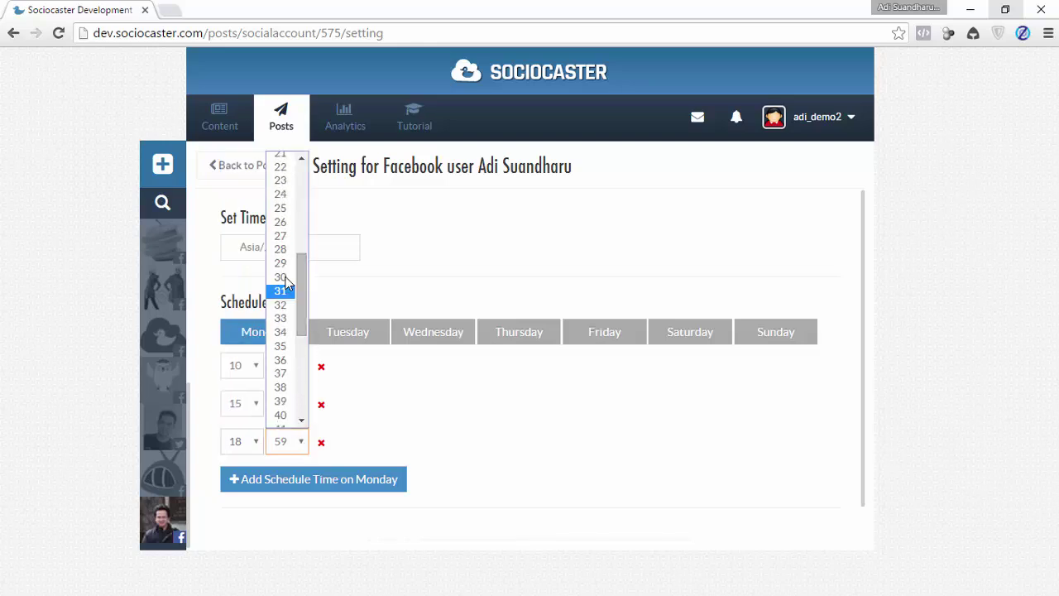
left_click(285, 285)
Add Saturday posting slots at 16:59, 17:59 and 18:59
left_click(359, 339)
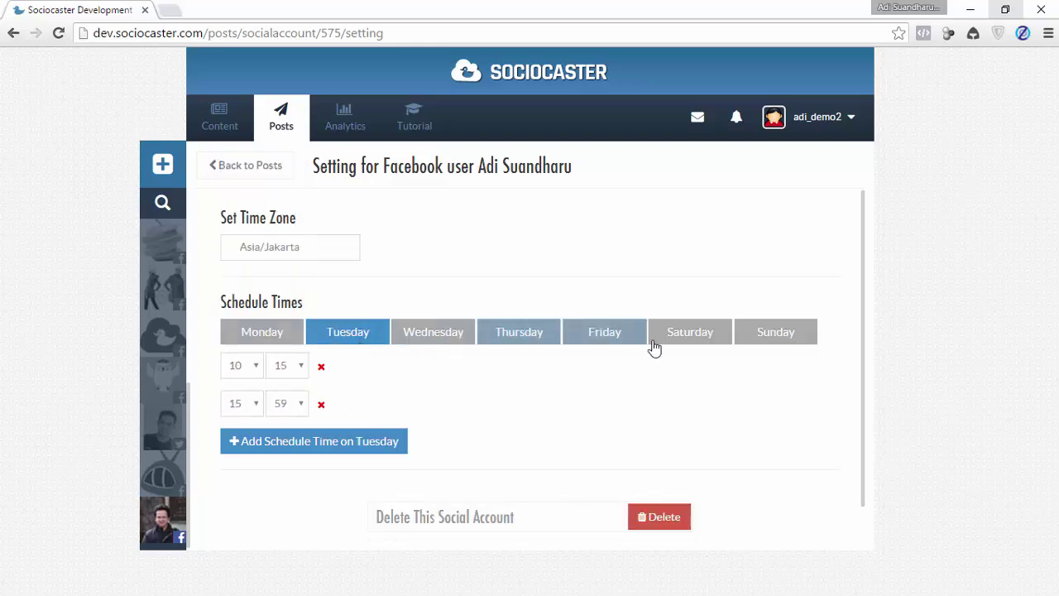
left_click(654, 339)
left_click(338, 441)
left_click(322, 480)
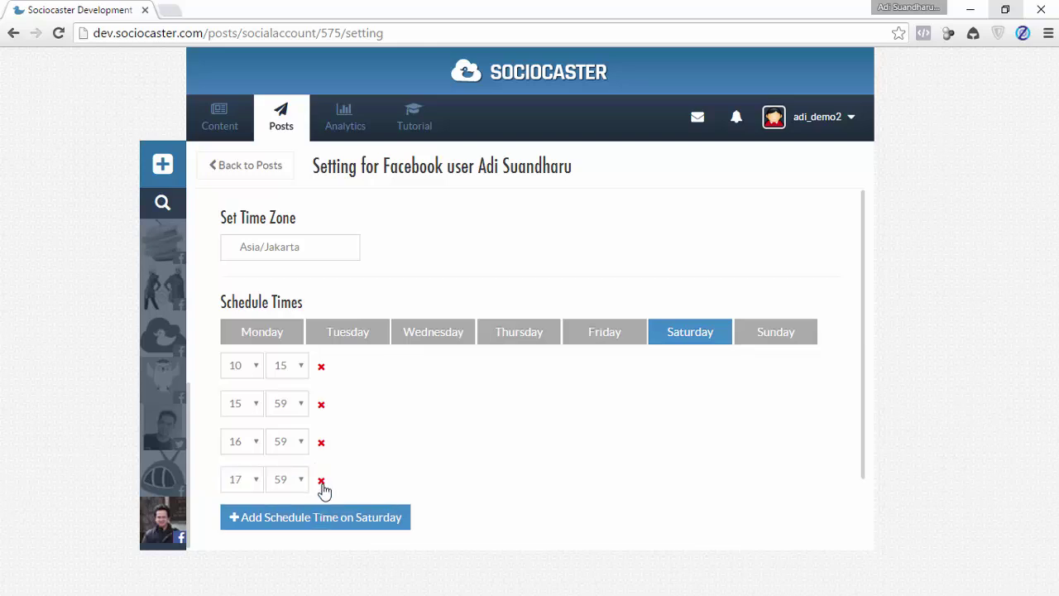
left_click(336, 520)
scroll(555, 469, "down", 1)
scroll(554, 468, "up", 1)
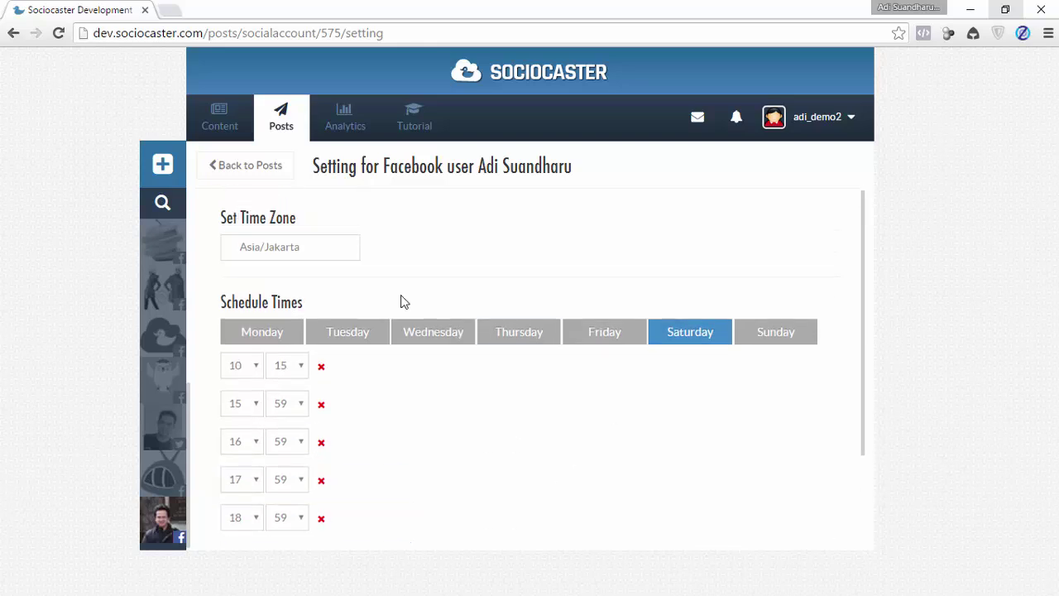
Add a 16:59 Monday slot for the next Facebook account
left_click(164, 480)
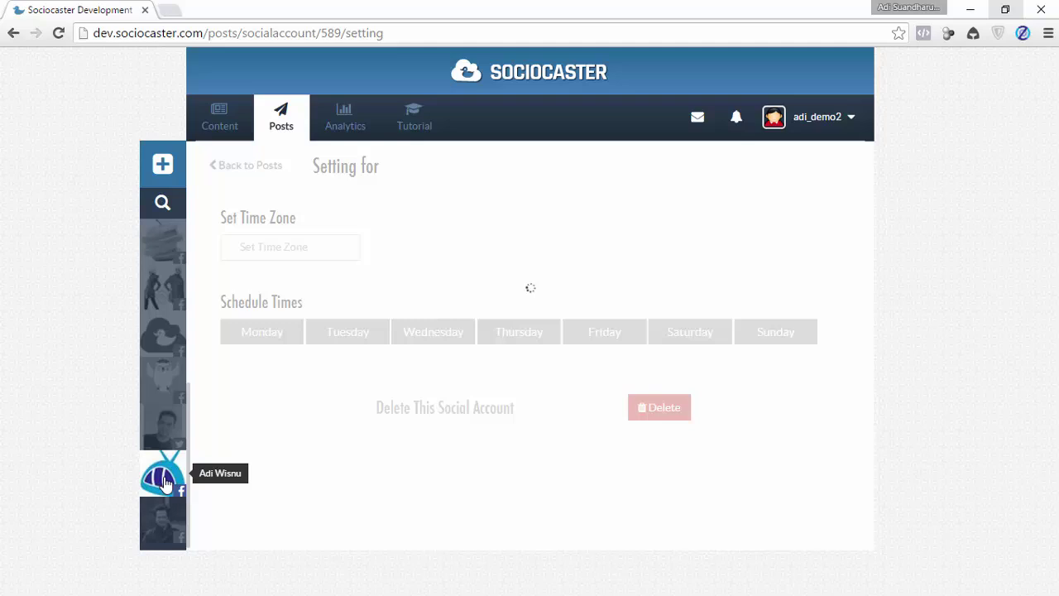
left_click(355, 441)
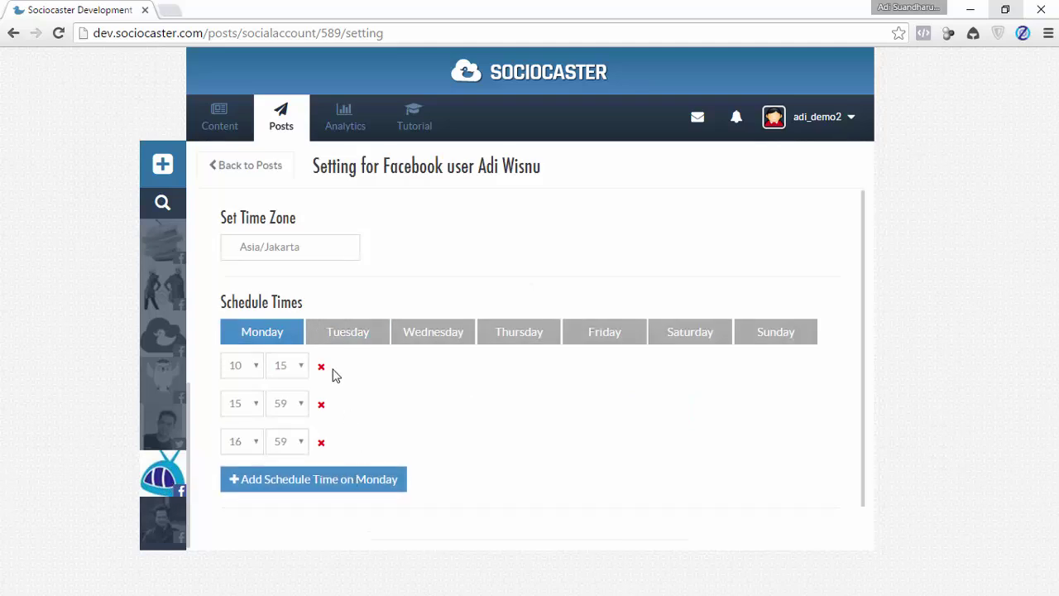
left_click(346, 332)
Change the Twitter account's time zone from Jakarta to Asia/Singapore
left_click(169, 418)
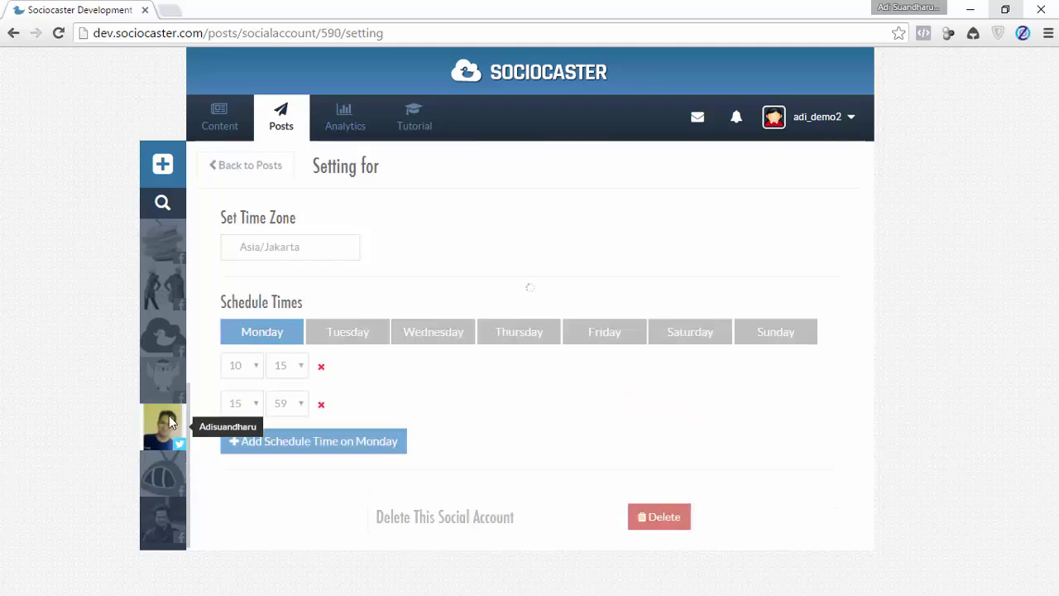
left_click(262, 248)
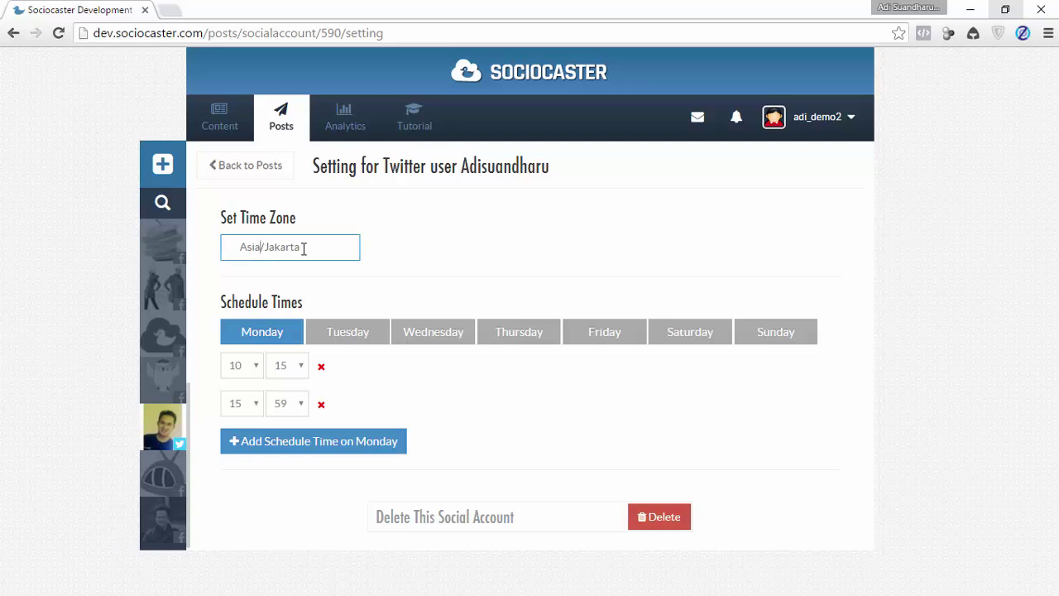
left_click_drag(304, 248, 265, 249)
key("BackSpace")
type("Si")
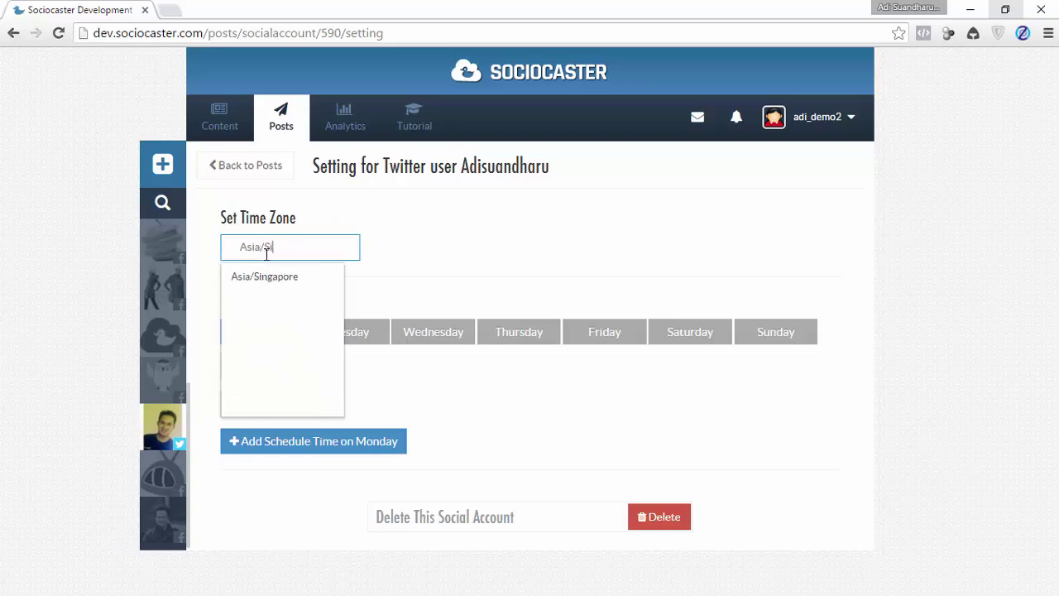
type("n")
left_click(266, 278)
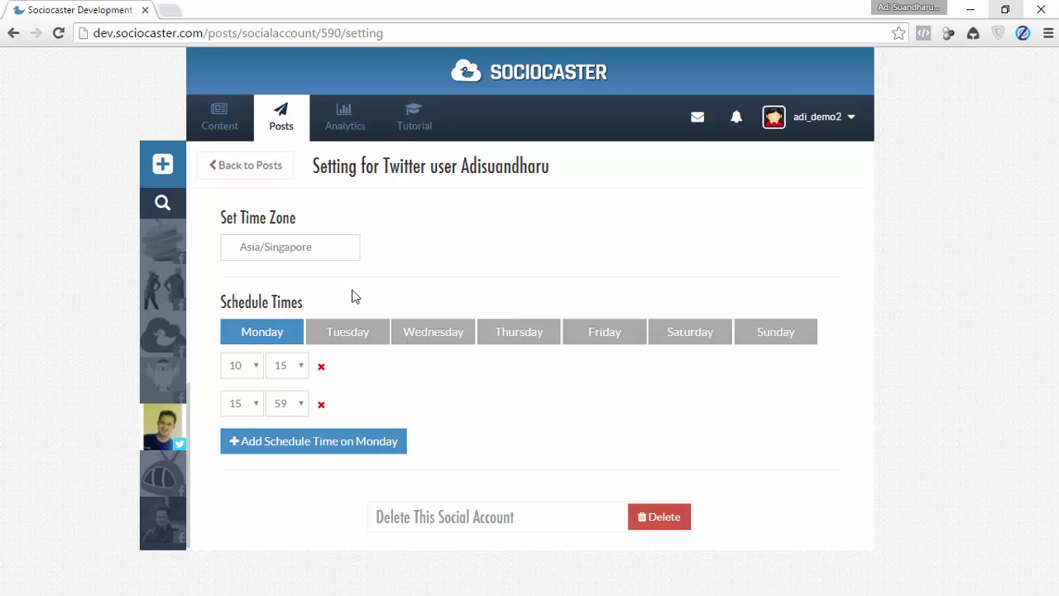